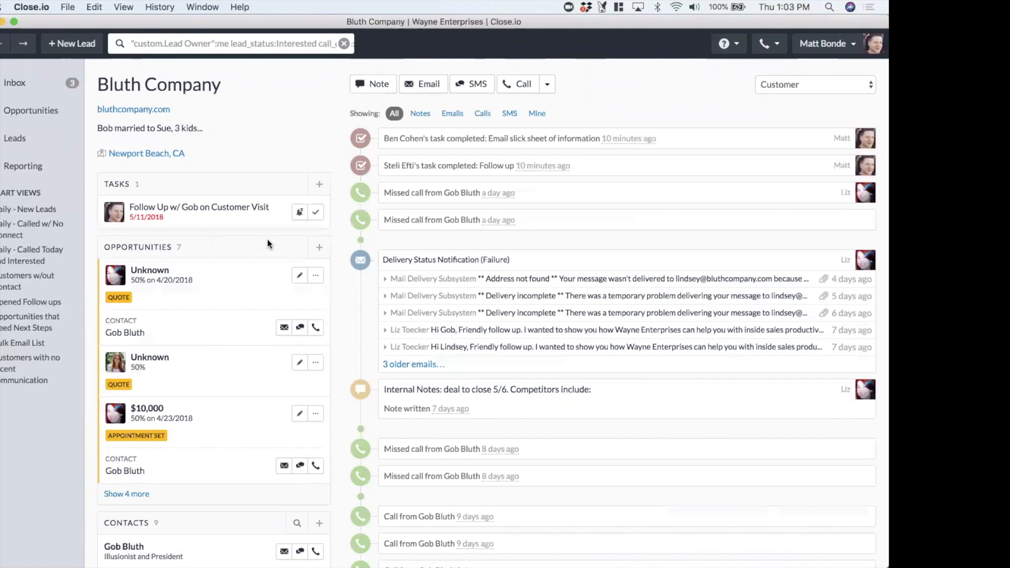
Review the Bluth Company lead's opportunities, full contact list, a contact's details and custom fields
scroll(182, 238, "down", 2)
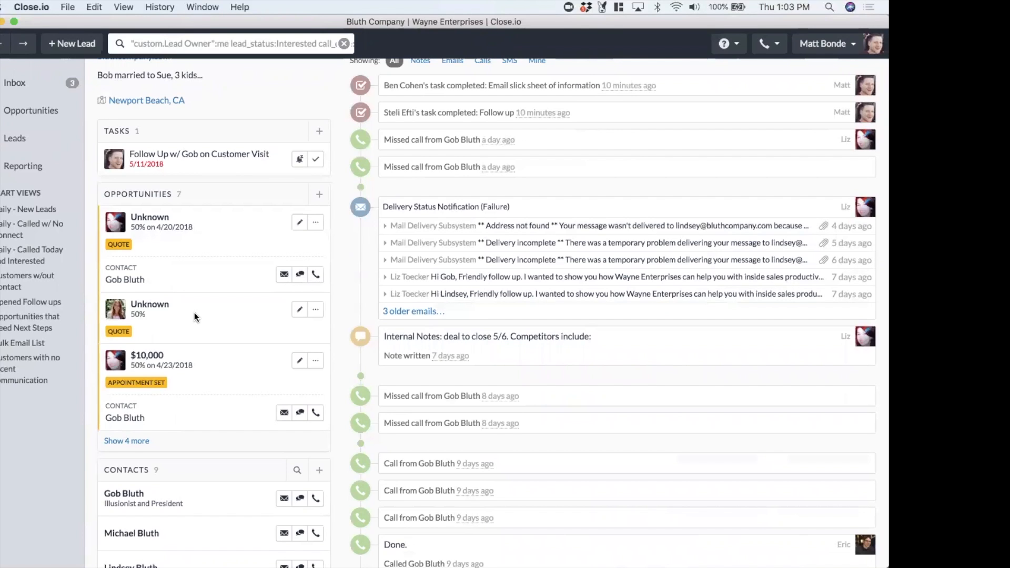
scroll(194, 317, "down", 5)
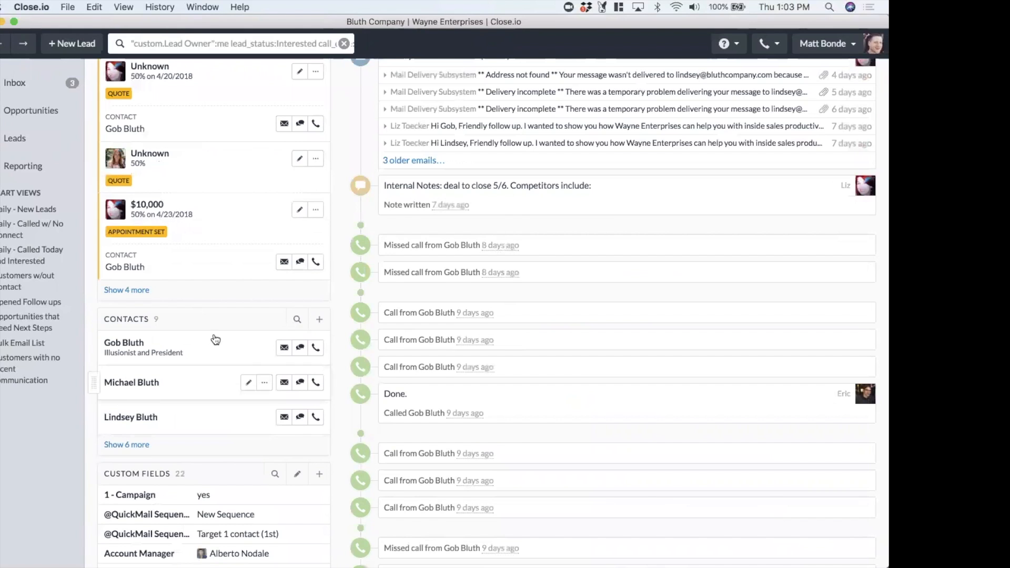
scroll(214, 342, "down", 3)
left_click(141, 357)
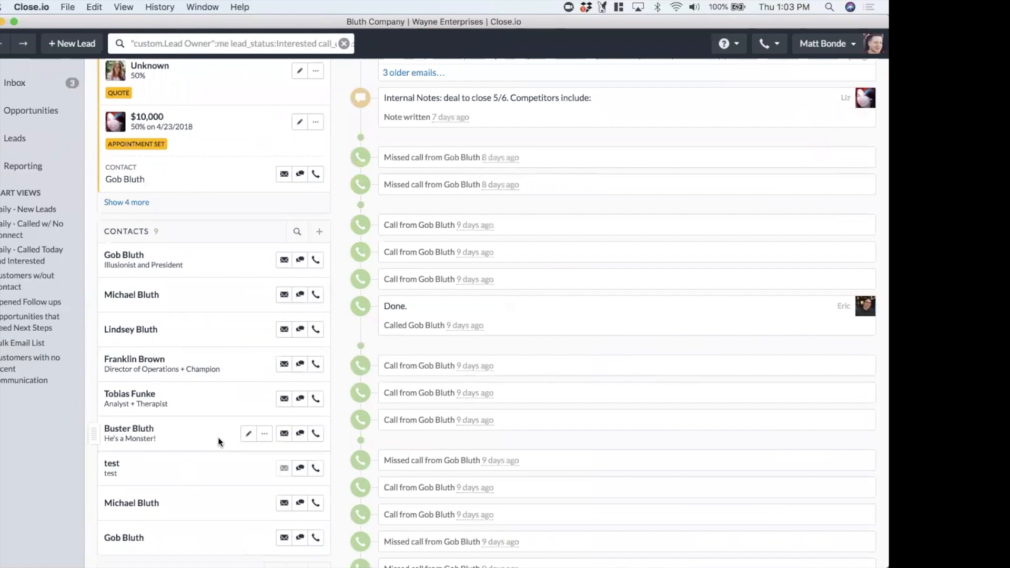
left_click(160, 263)
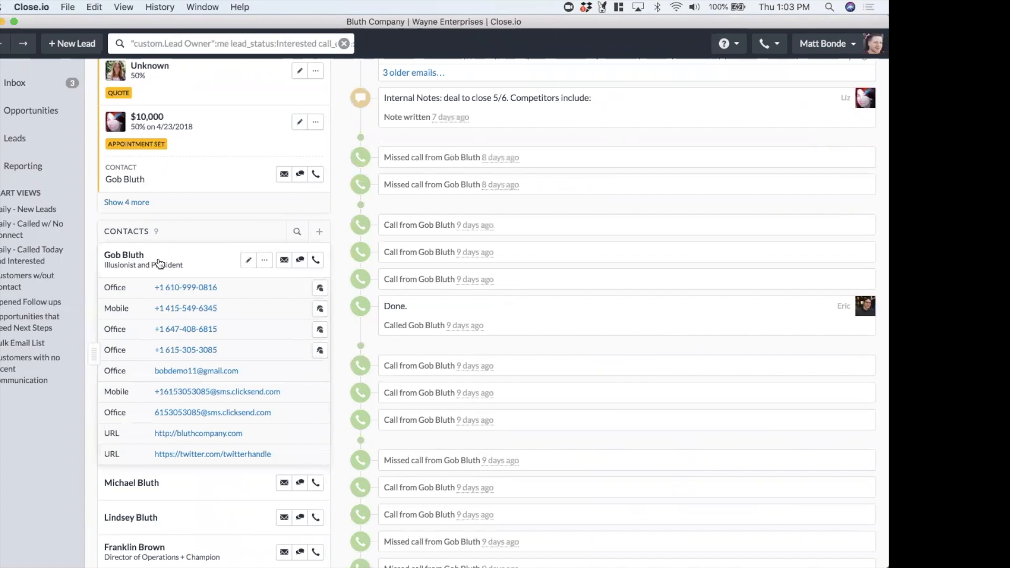
left_click(159, 263)
scroll(241, 286, "down", 10)
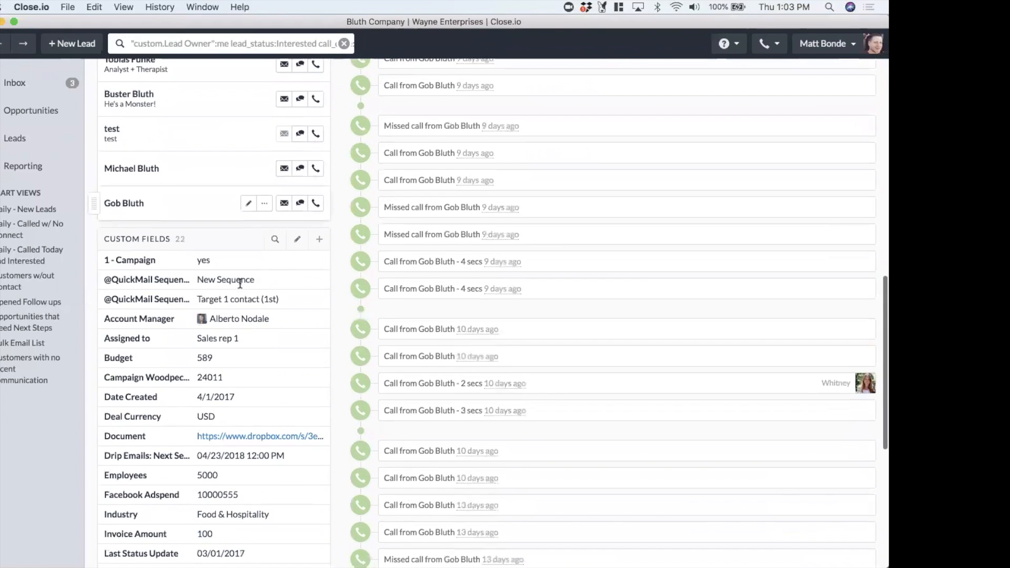
scroll(281, 348, "down", 3)
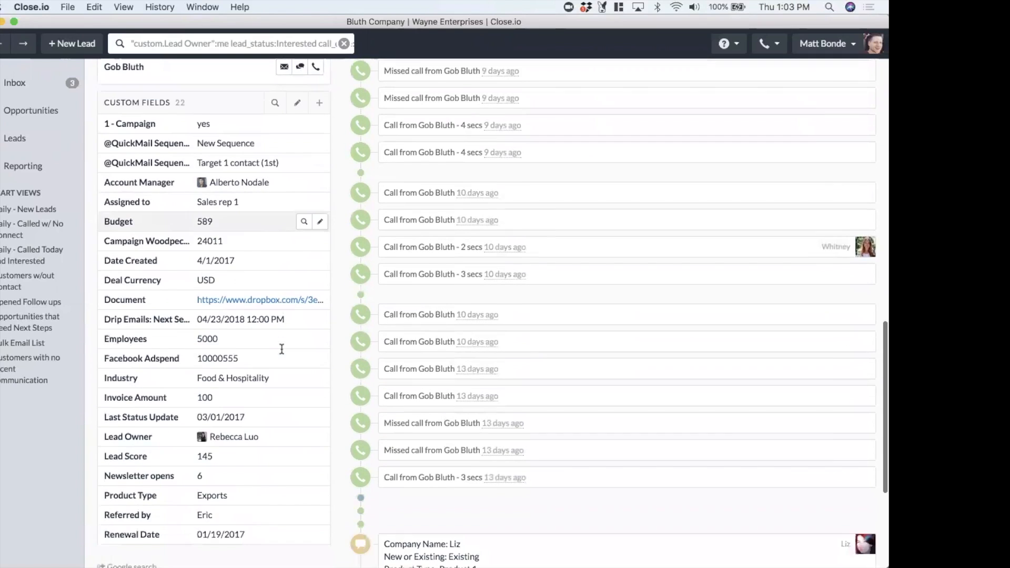
scroll(282, 349, "down", 1)
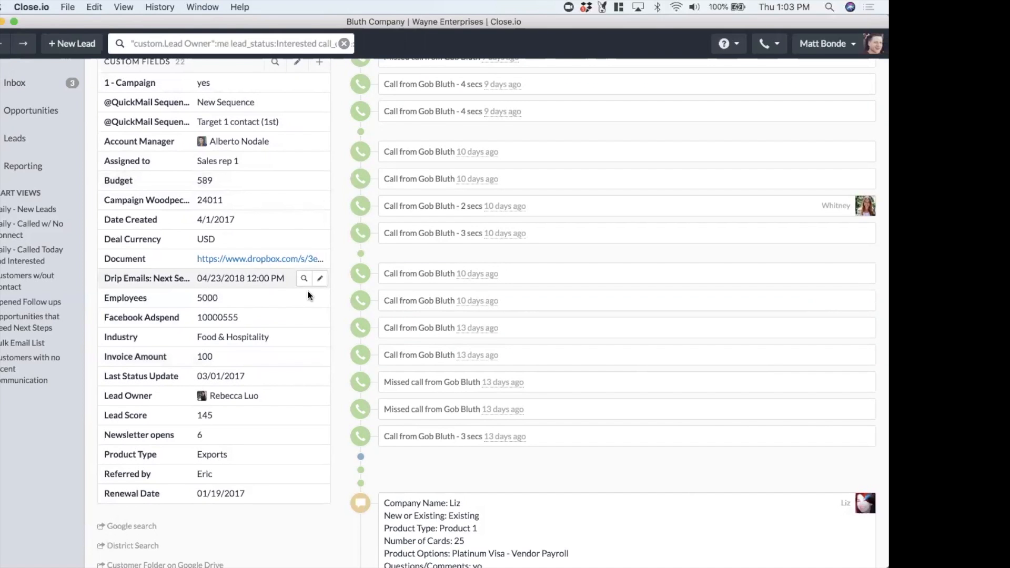
scroll(260, 270, "up", 15)
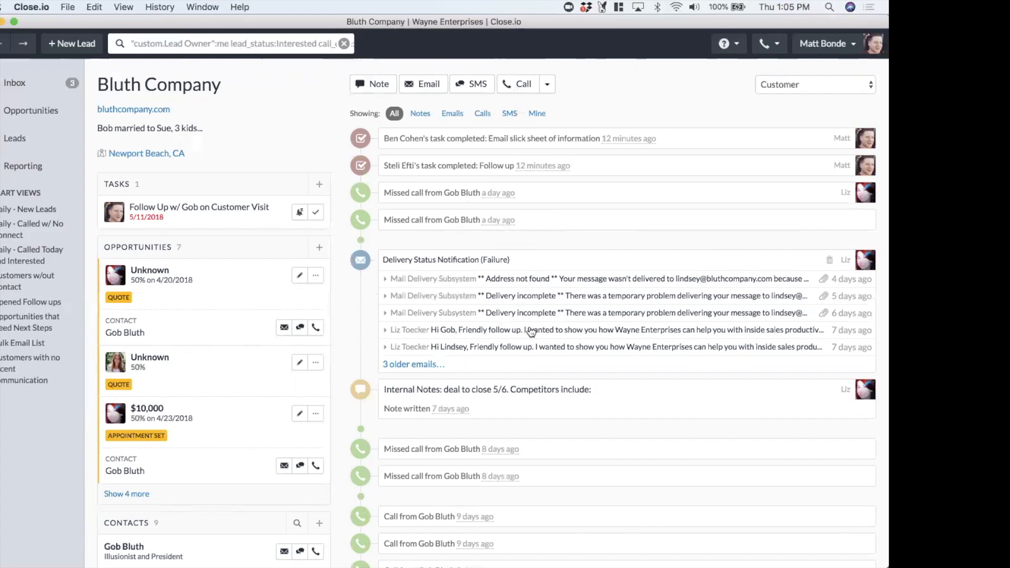
Filter the lead's activity feed by Notes, Mine and SMS before returning to All activity
scroll(466, 371, "down", 3)
scroll(456, 370, "up", 3)
left_click(419, 114)
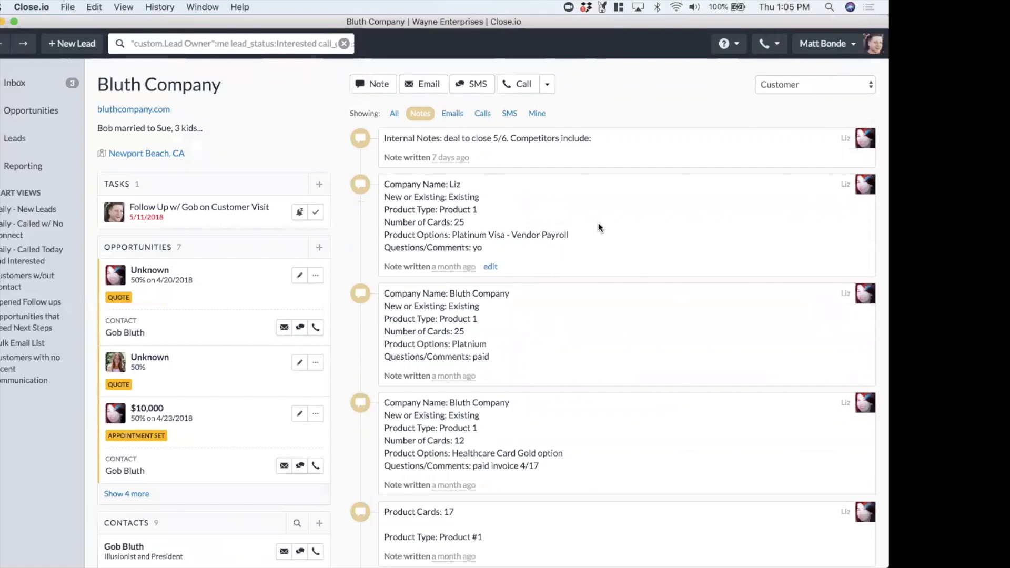
left_click(546, 116)
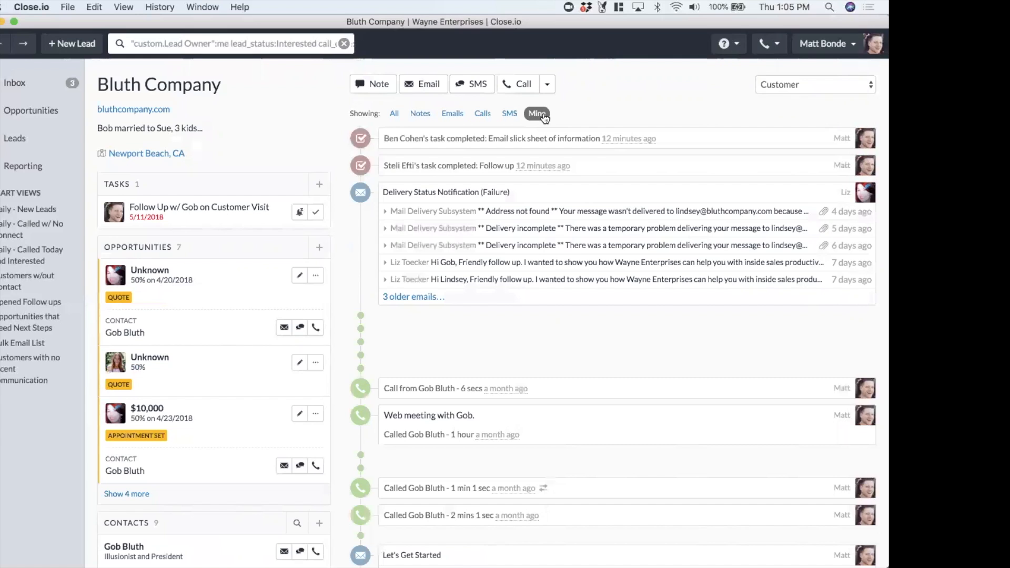
left_click(507, 118)
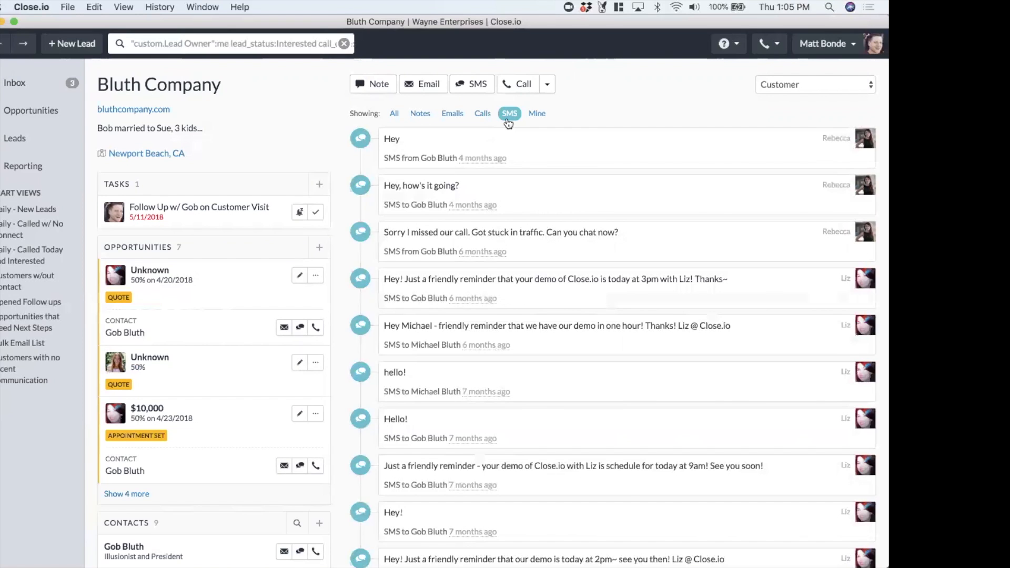
left_click(392, 114)
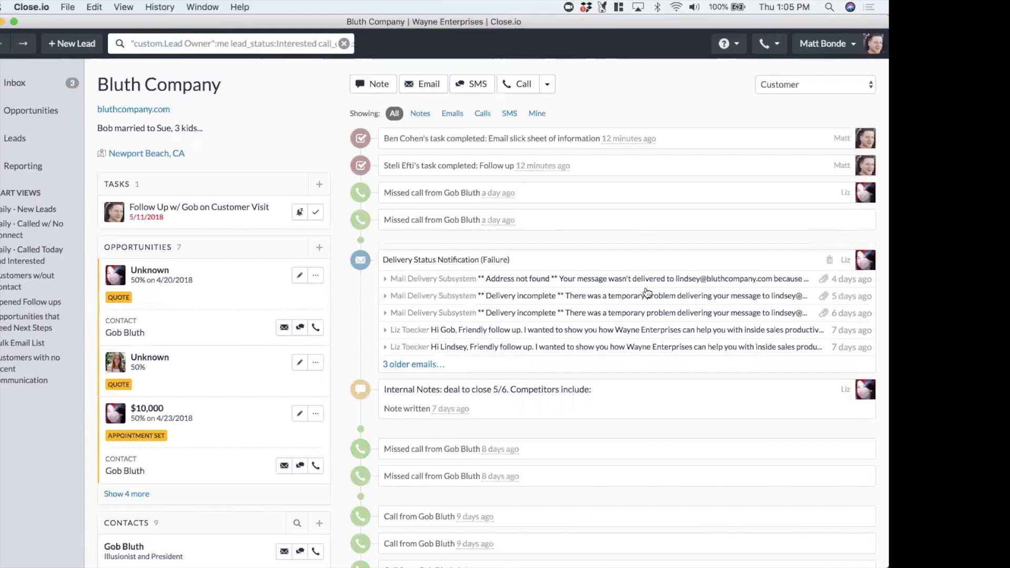
scroll(646, 287, "down", 5)
scroll(647, 287, "up", 5)
scroll(333, 307, "down", 2)
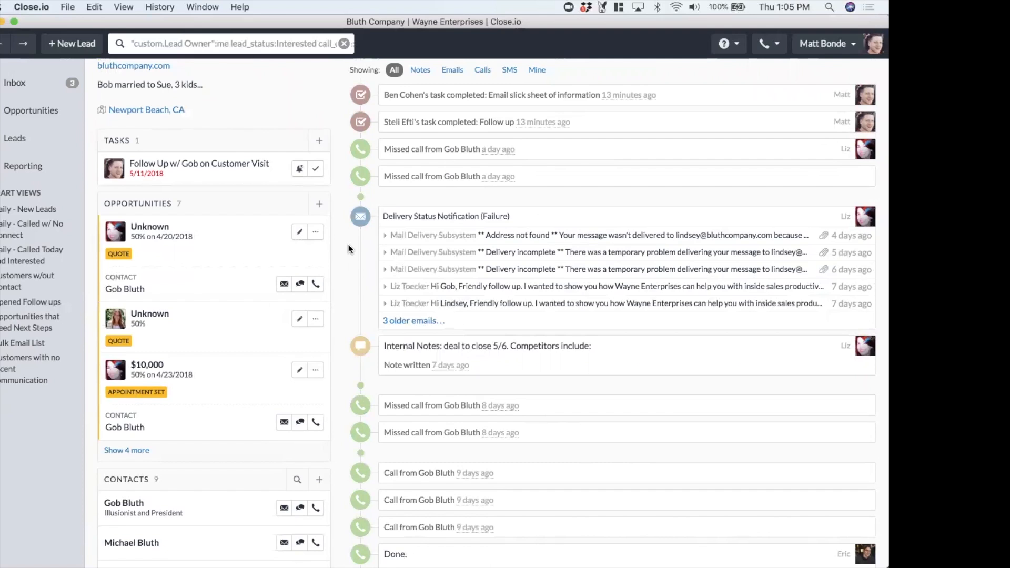
scroll(349, 244, "up", 2)
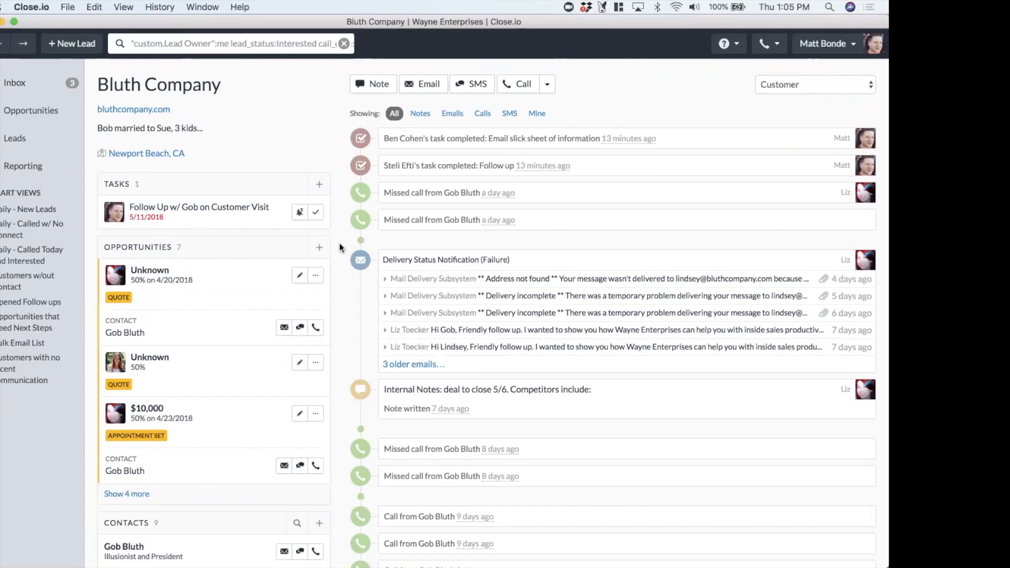
Open the Quick Question email in the inbox and reply by pasting the prepared answer into the body
left_click(41, 86)
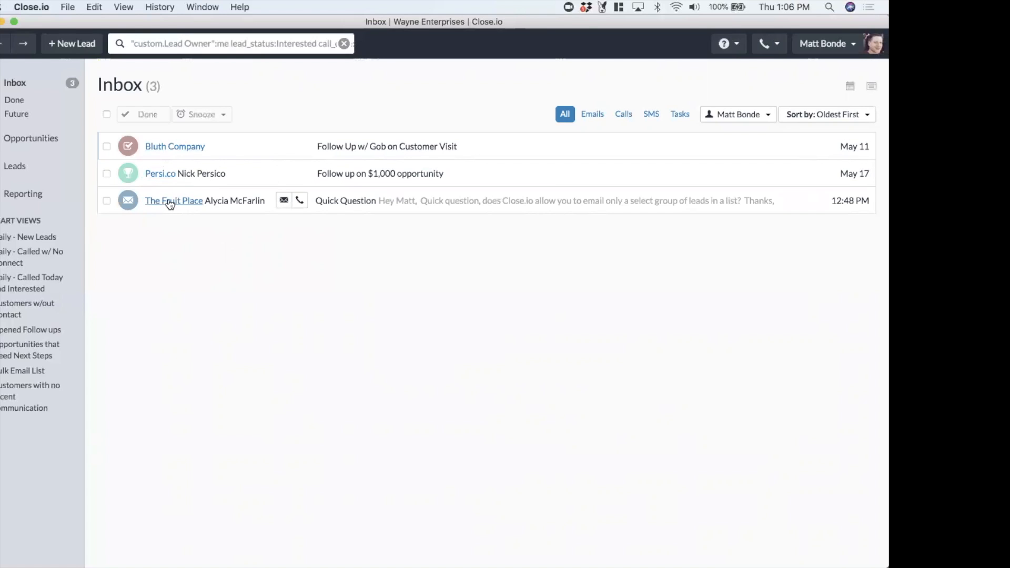
left_click(500, 205)
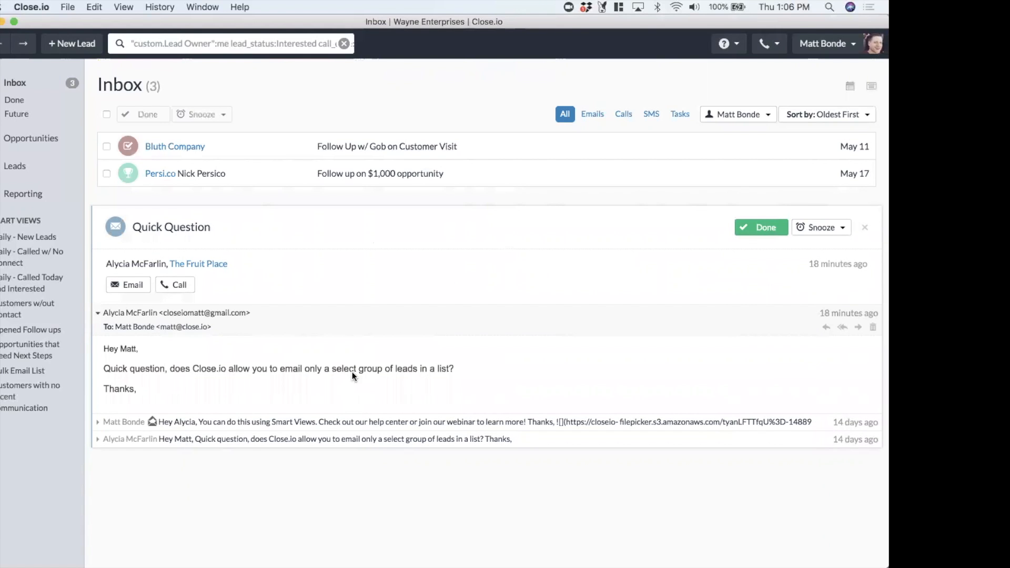
left_click(827, 328)
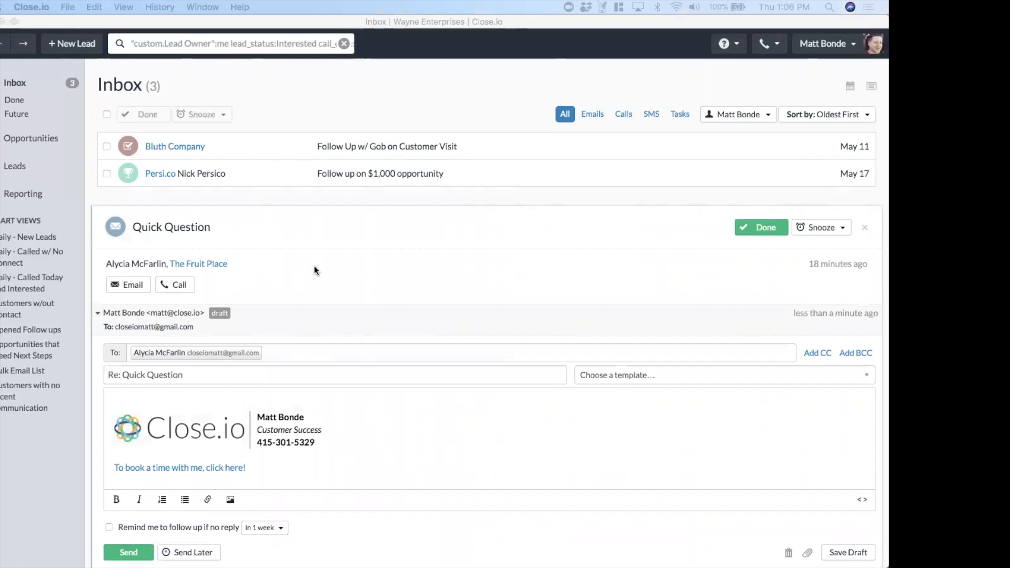
scroll(434, 244, "down", 3)
left_click(273, 263)
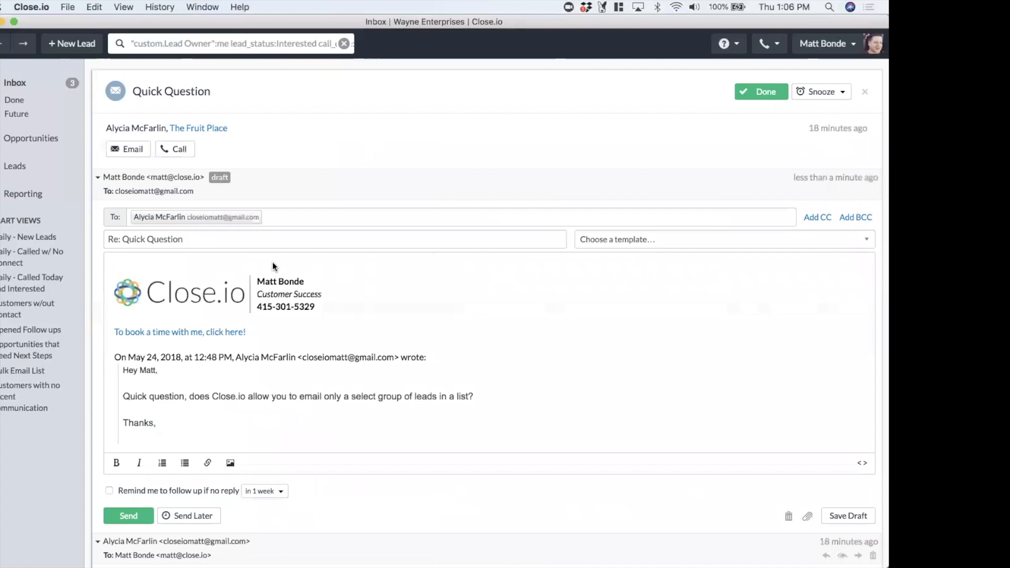
type("Hey Alycia,  You can do this using Smart Views. Check out our help center or join our webinar to learn more!  Thanks,")
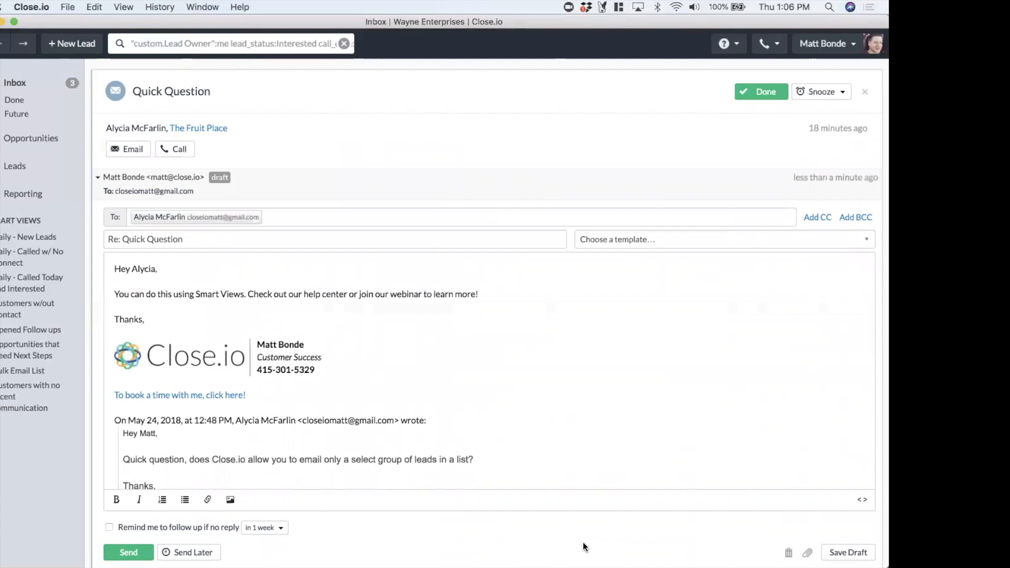
Browse the email template list and toggle the follow-up reminder on and off, checking its timing options
left_click(620, 241)
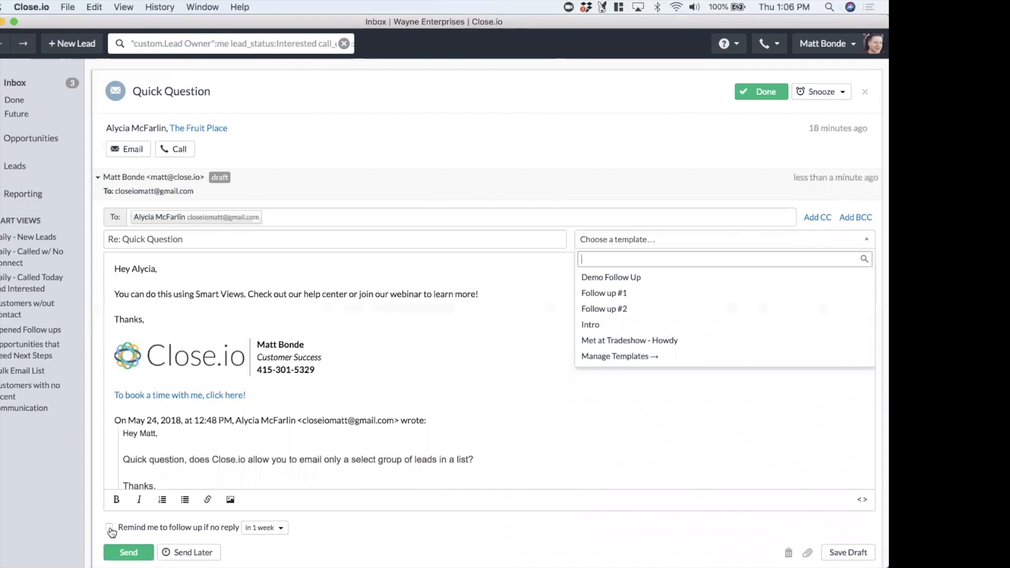
left_click(317, 540)
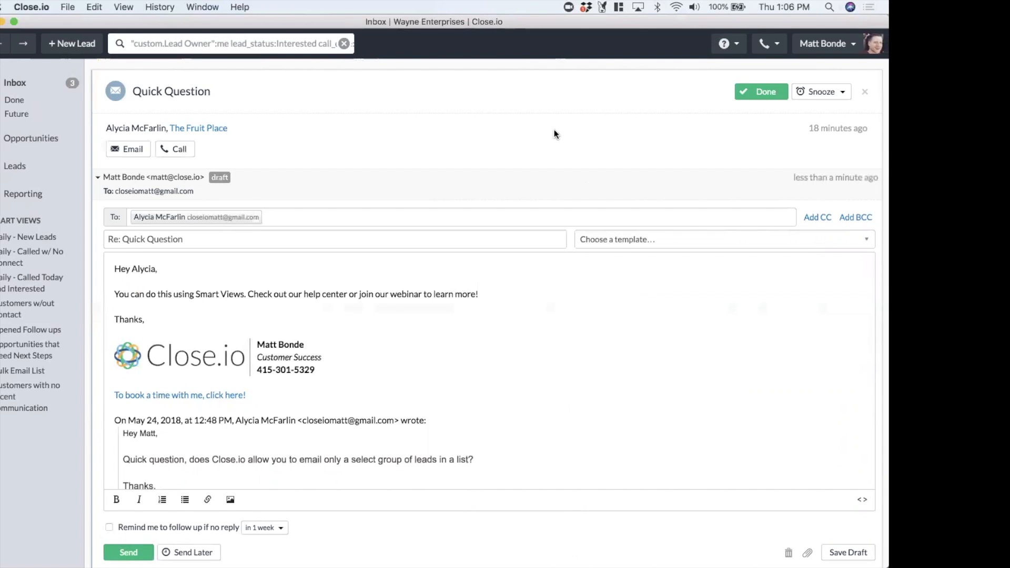
left_click(109, 528)
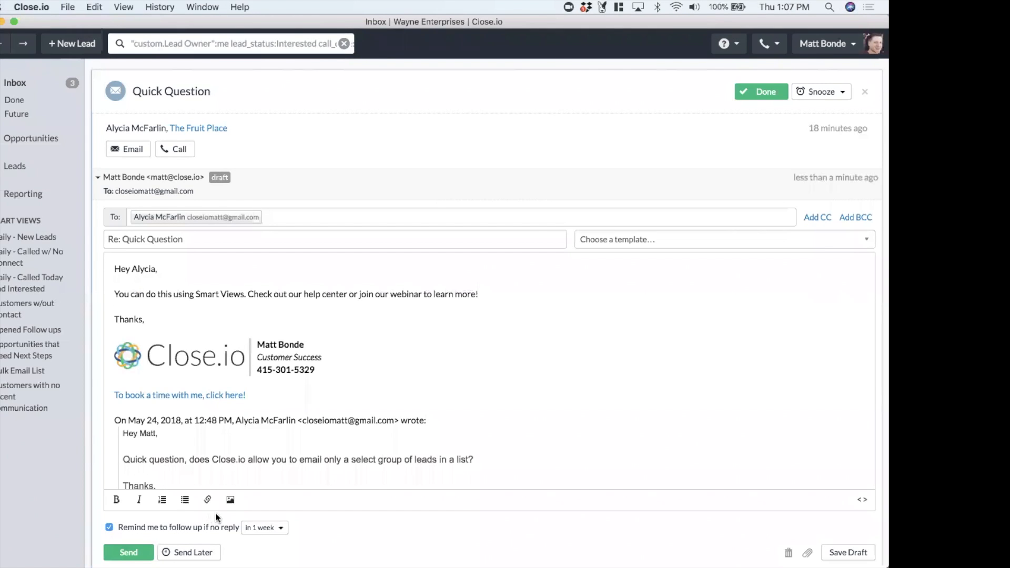
left_click(262, 527)
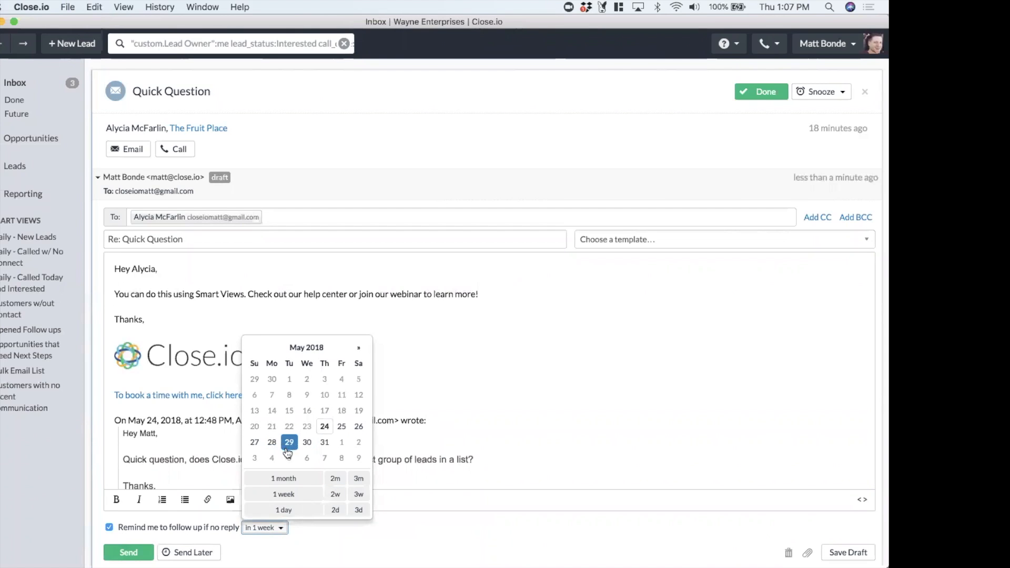
left_click(326, 545)
left_click(109, 527)
scroll(467, 325, "down", 2)
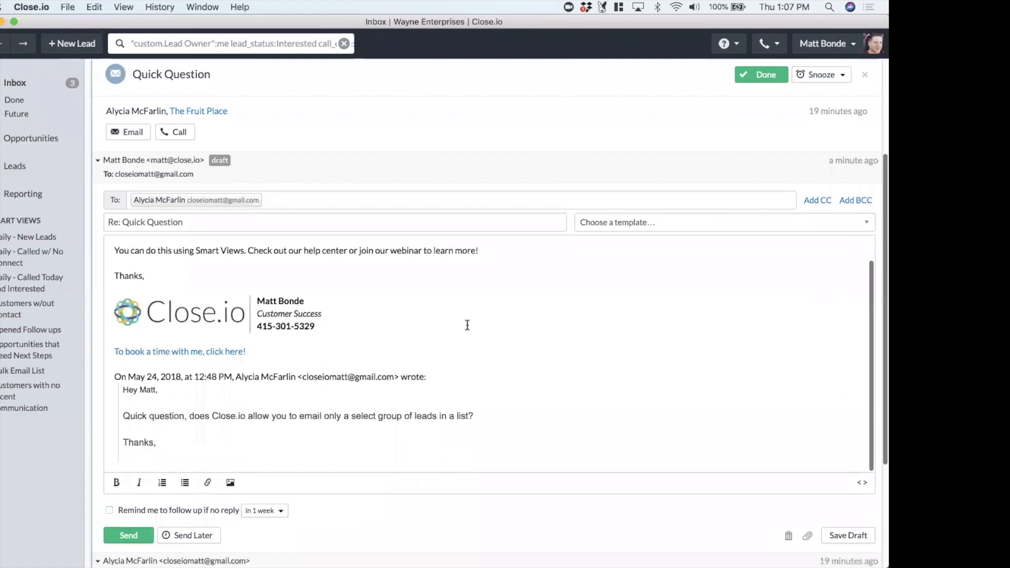
Try scheduling the reply with Send Later for 05/28/2018 without confirming it
left_click(189, 553)
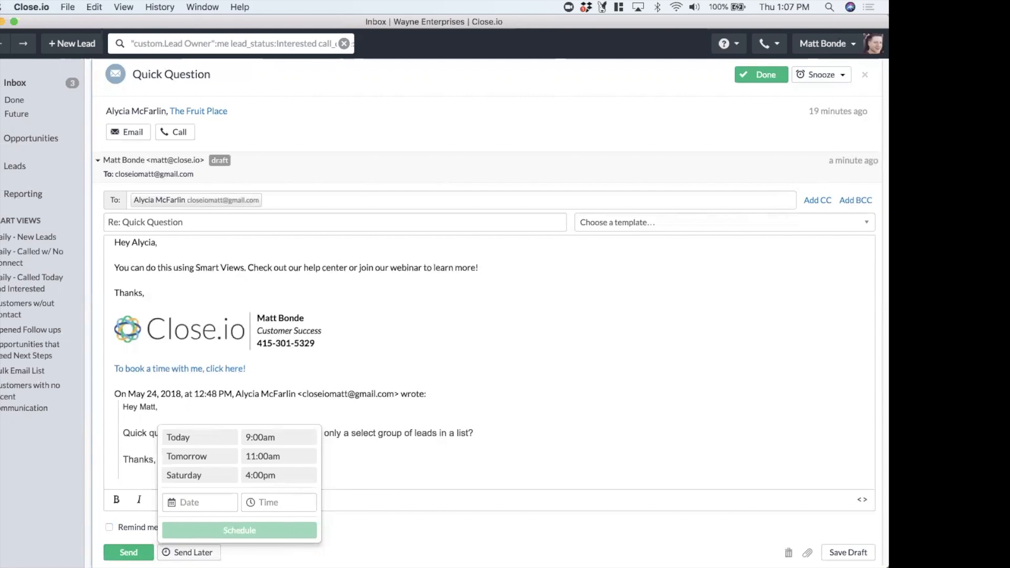
left_click(207, 503)
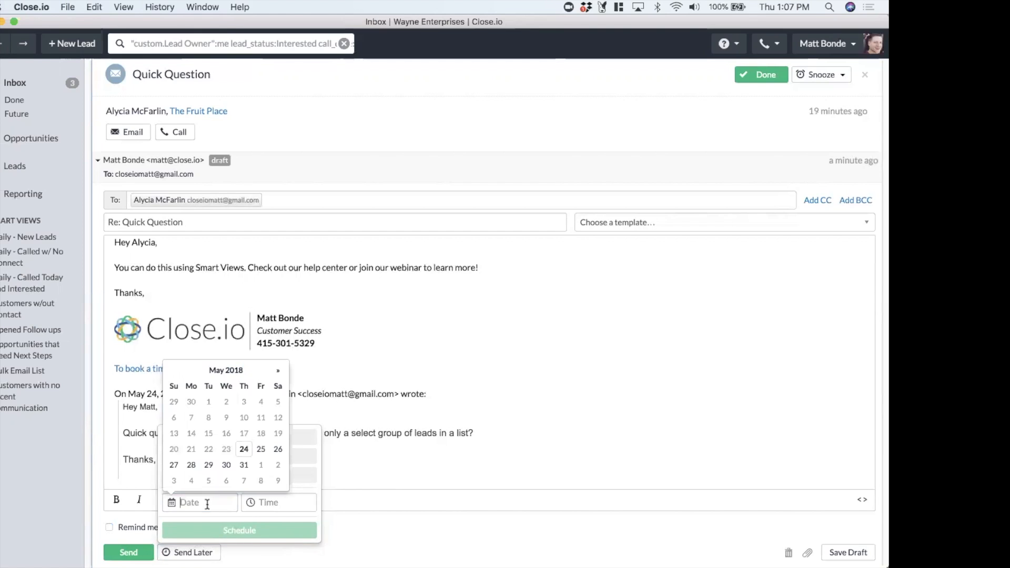
left_click(190, 466)
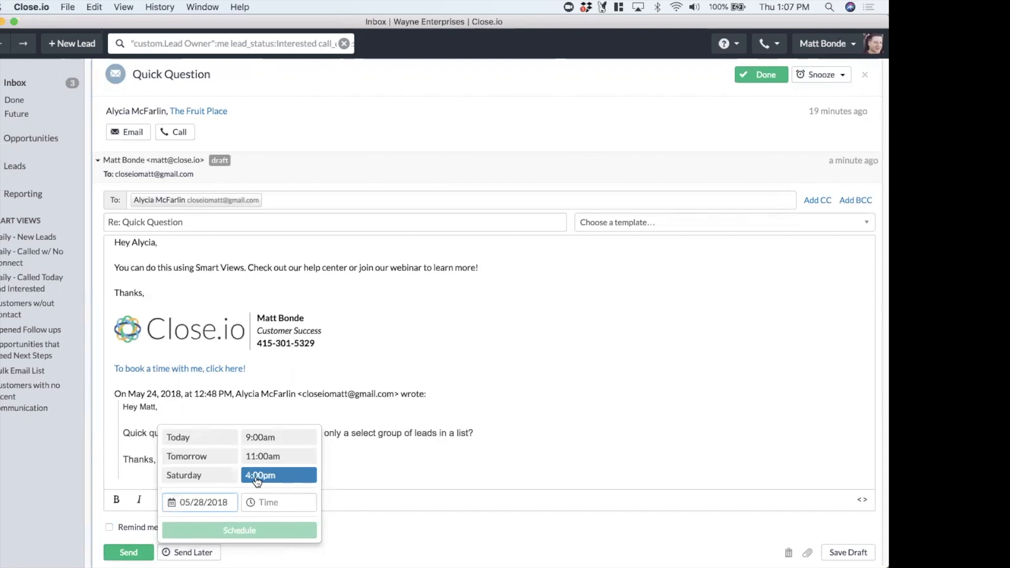
left_click(511, 437)
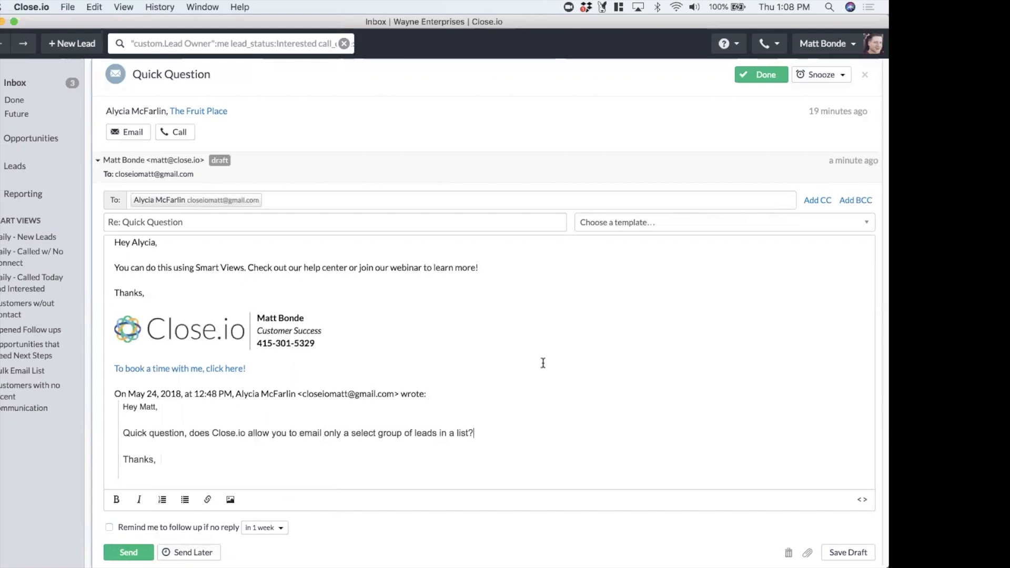
Send the reply and mark the Quick Question conversation as done
left_click(136, 553)
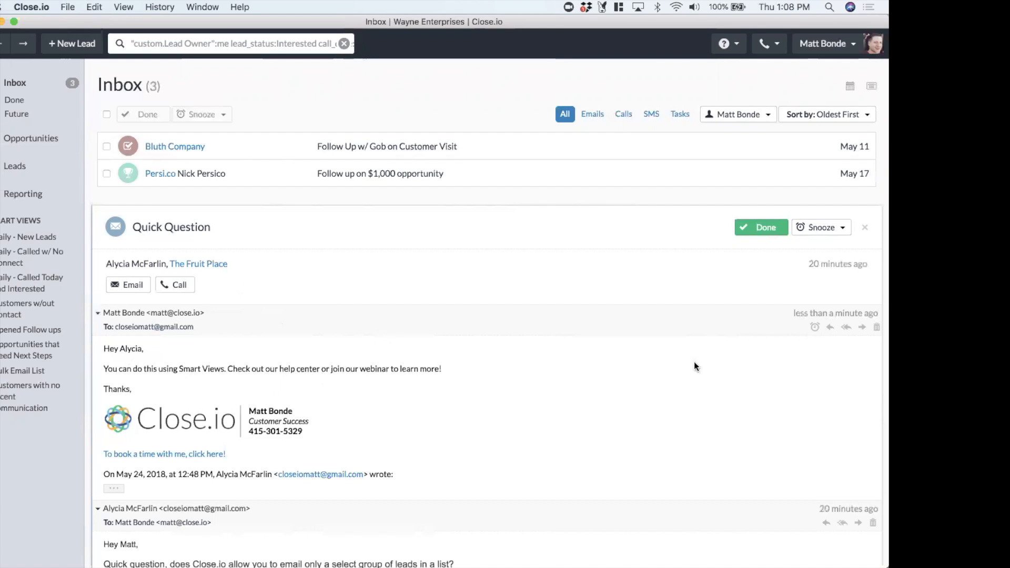
left_click(762, 230)
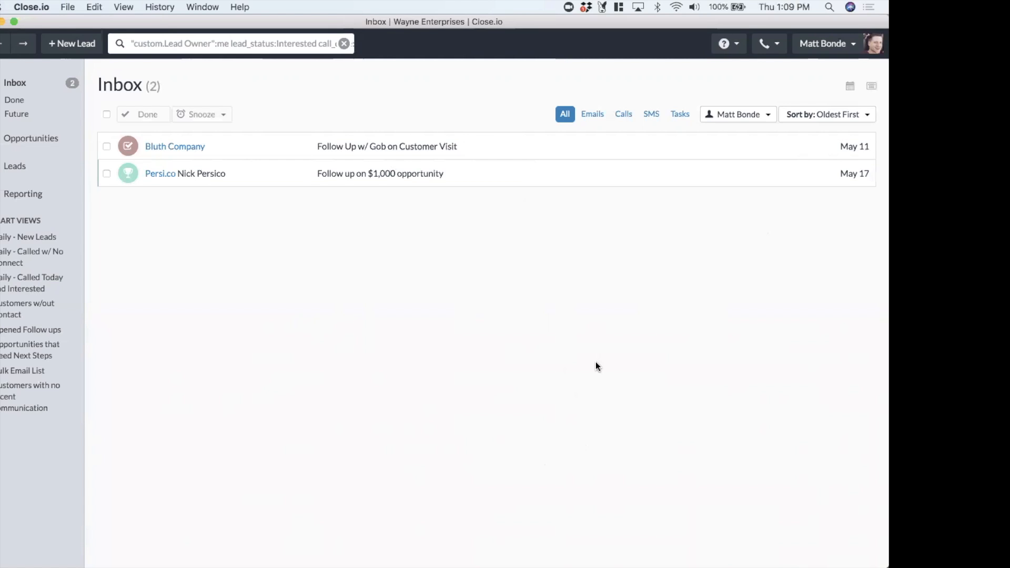
Open the Persi.co lead from the inbox and expand its contact's phone and email details
left_click(155, 175)
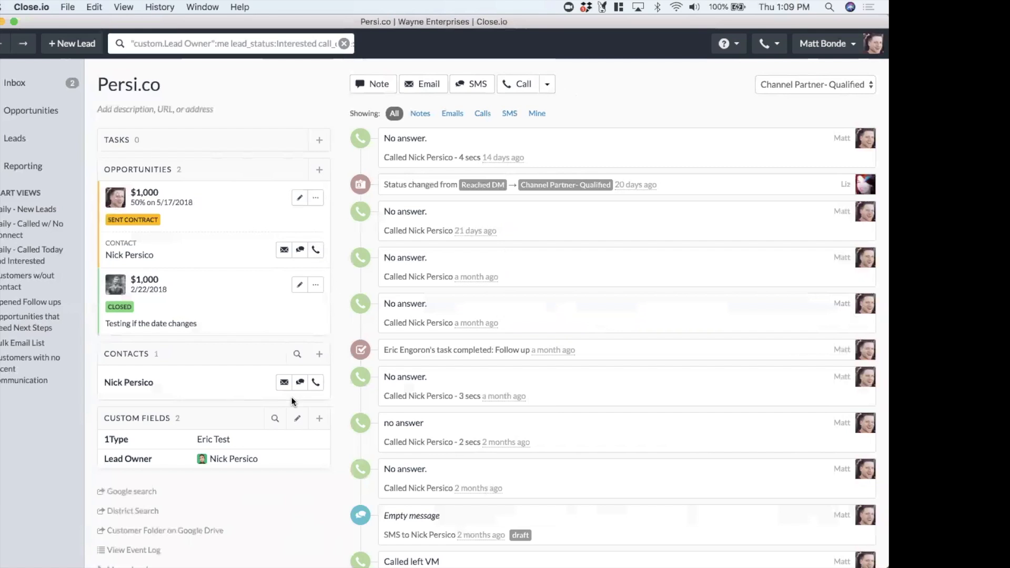
left_click(205, 382)
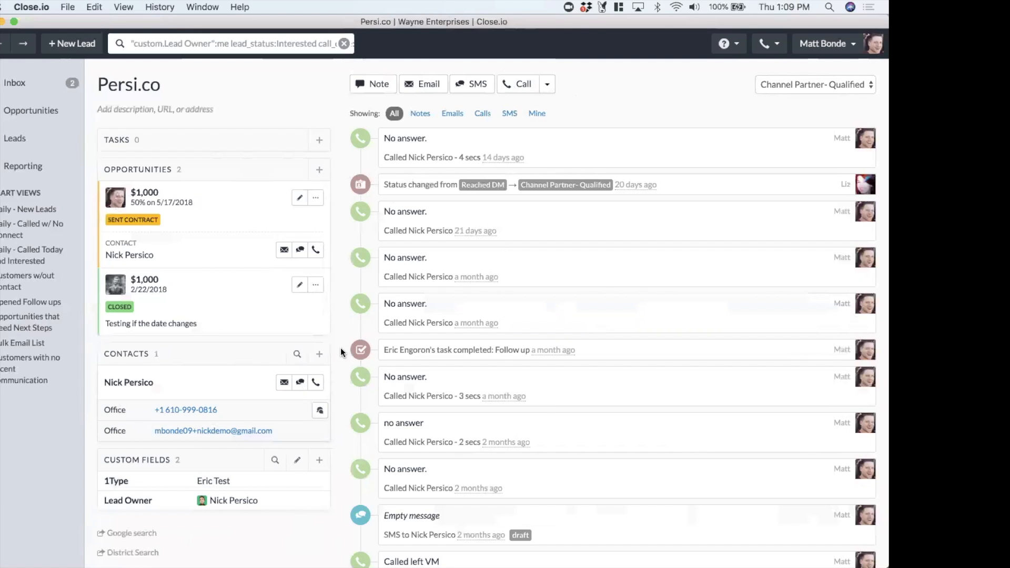
Open phone number management from the phone popover, then open and cancel the Change Phone Number dialog
left_click(769, 46)
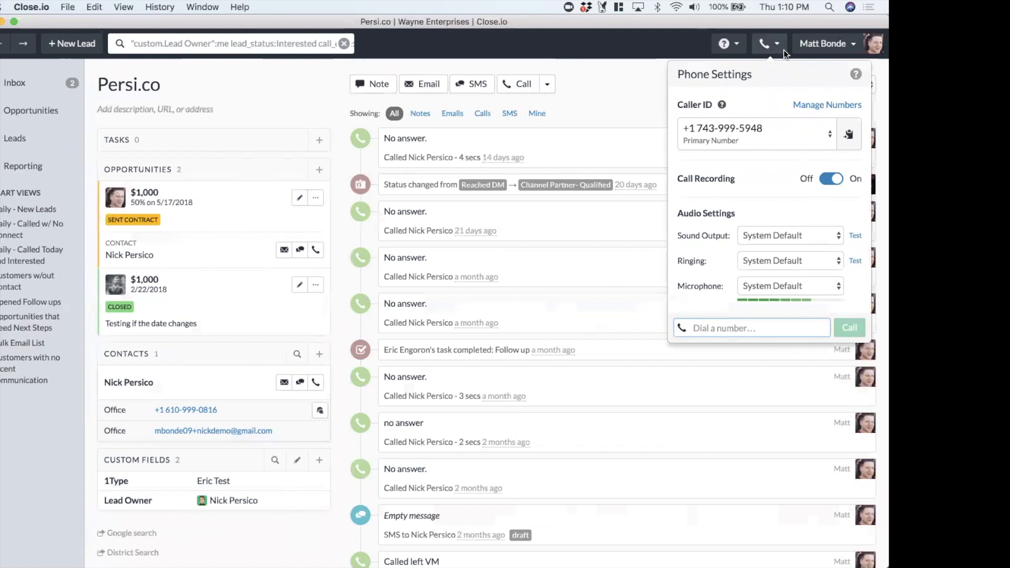
left_click(820, 108)
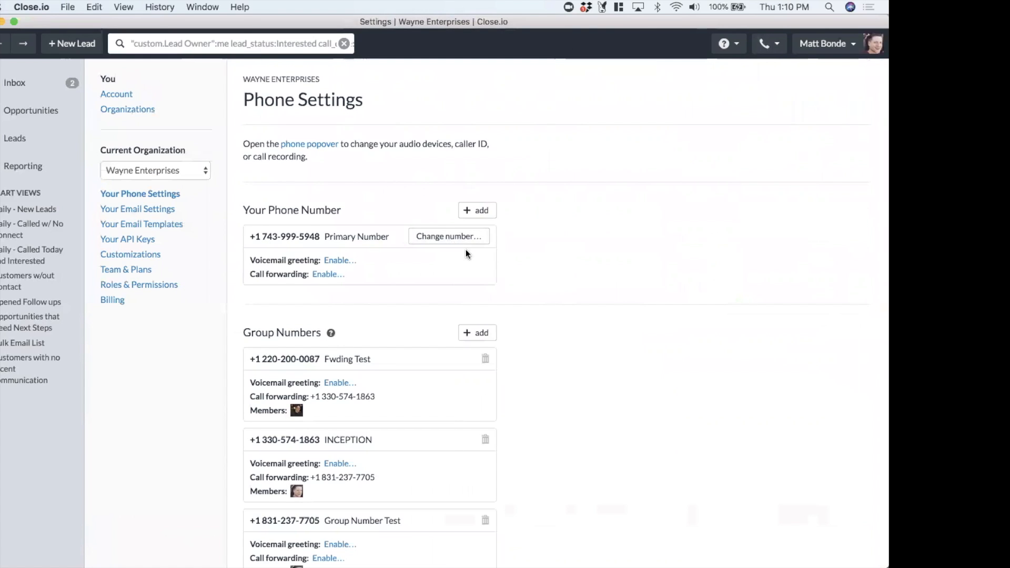
left_click(435, 241)
left_click(443, 152)
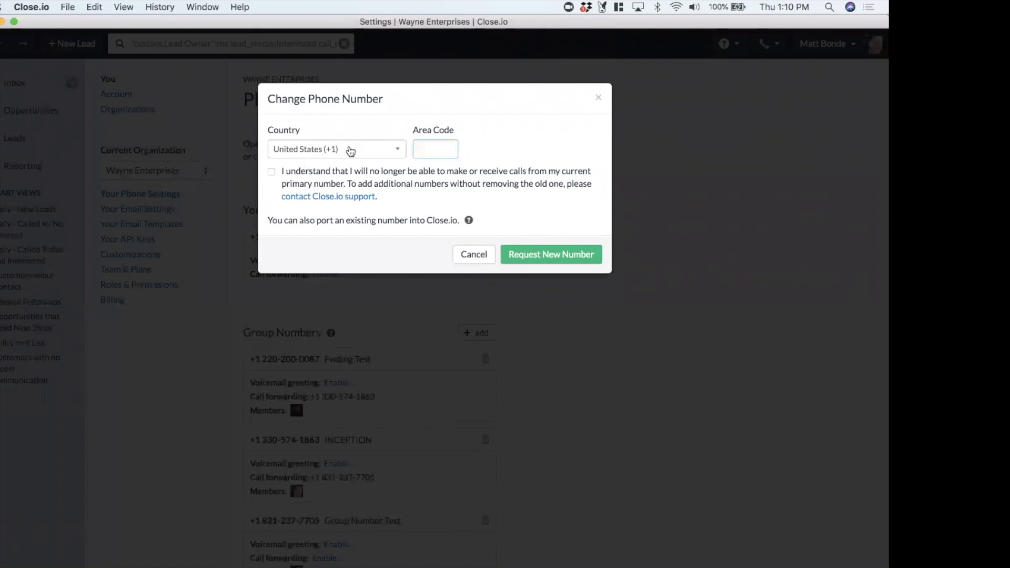
left_click(472, 258)
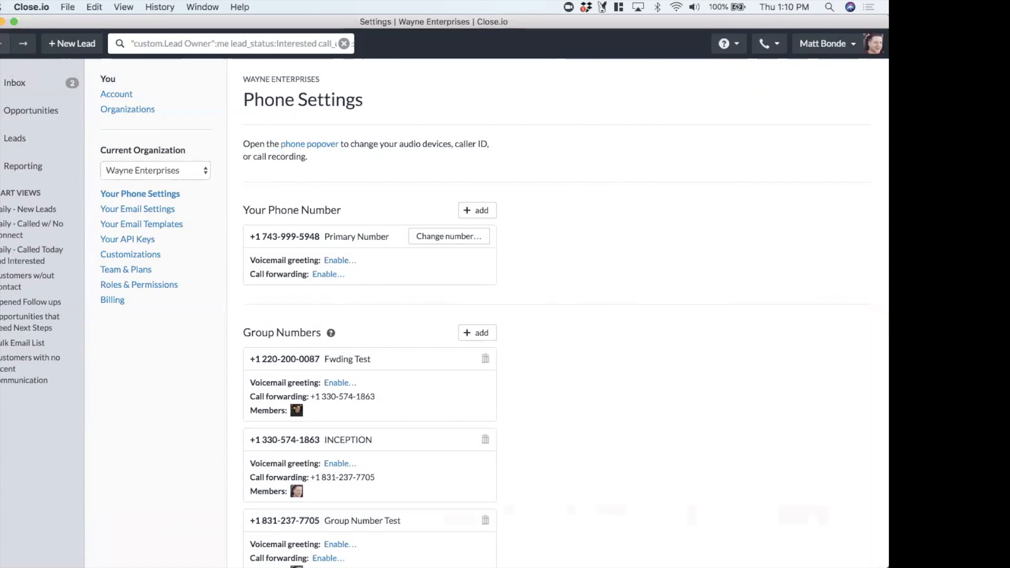
Return to the Persi.co lead and review the caller ID number choices in the phone popover
left_click(2, 51)
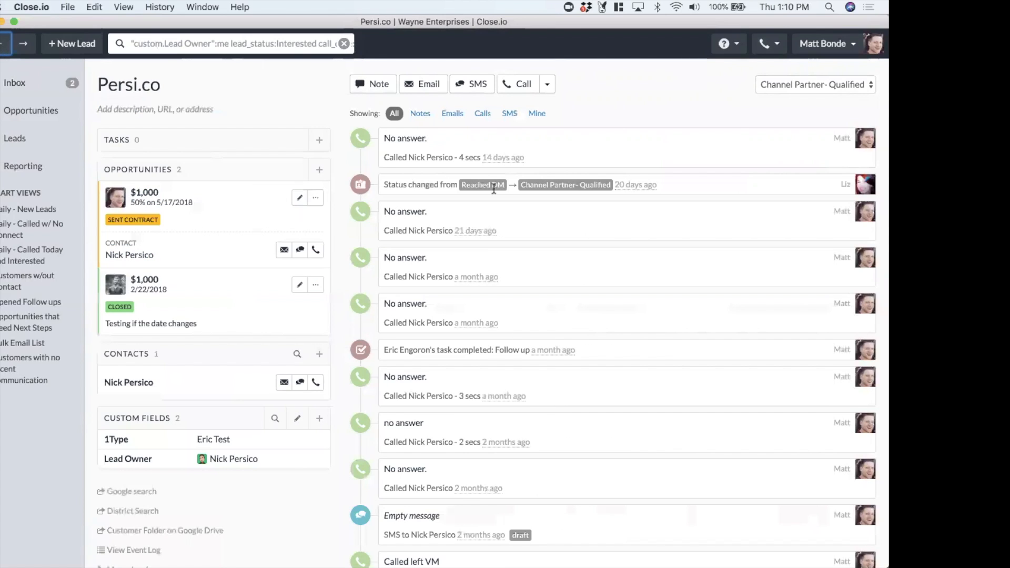
left_click(763, 45)
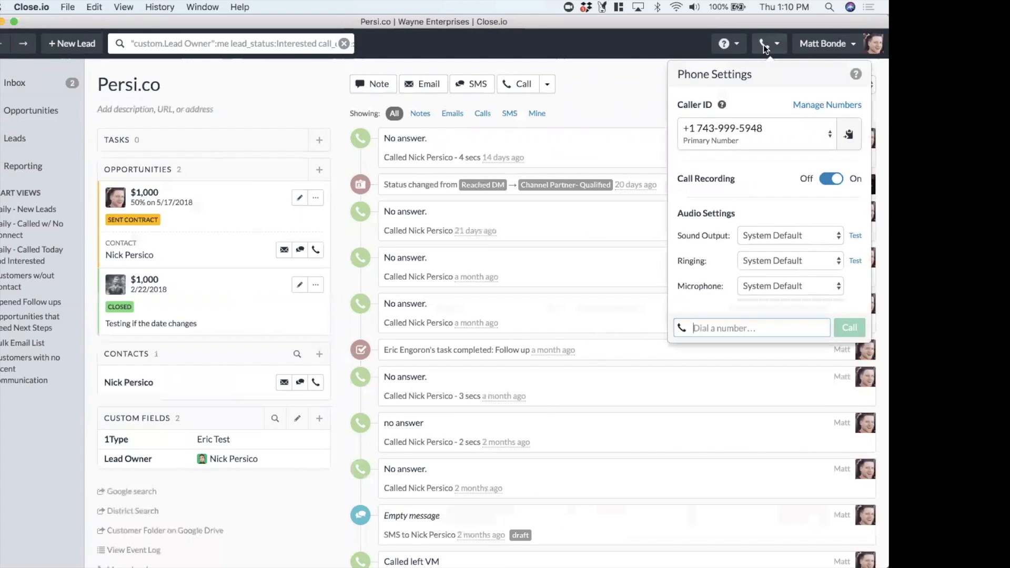
left_click(729, 133)
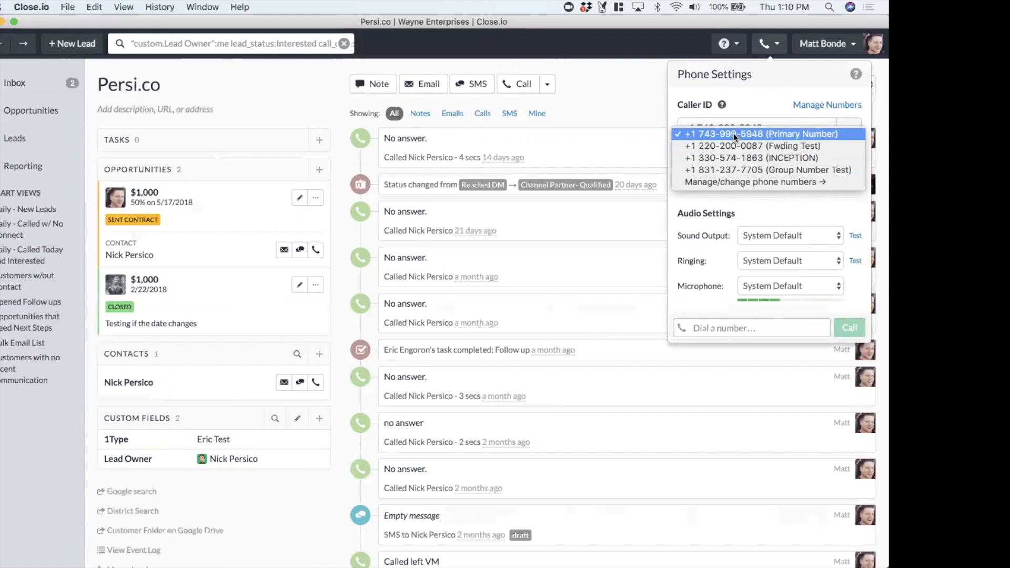
left_click(718, 131)
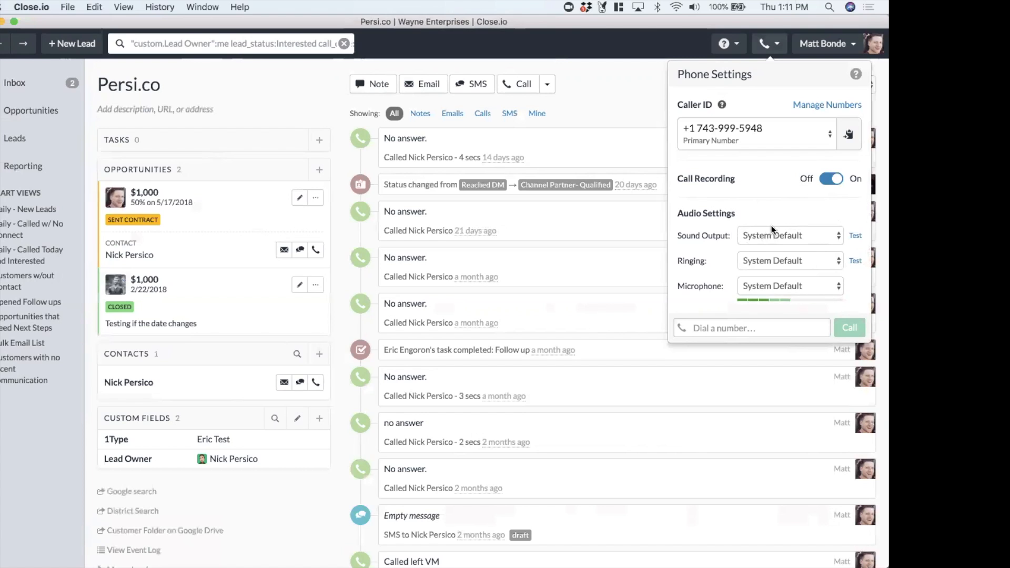
Inspect the sound output and ringing device options in the phone popover's audio settings
left_click(762, 236)
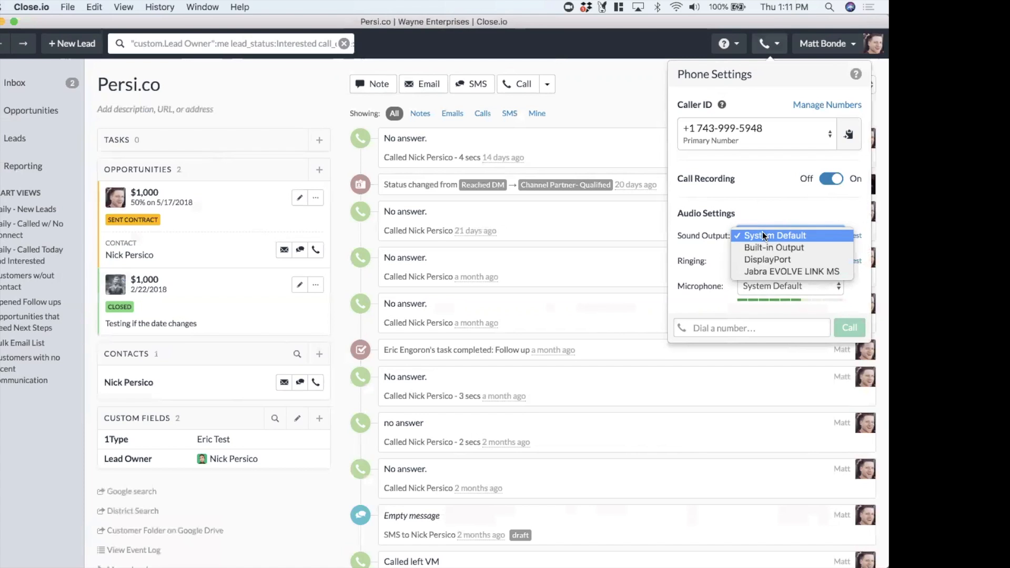
left_click(762, 209)
left_click(767, 240)
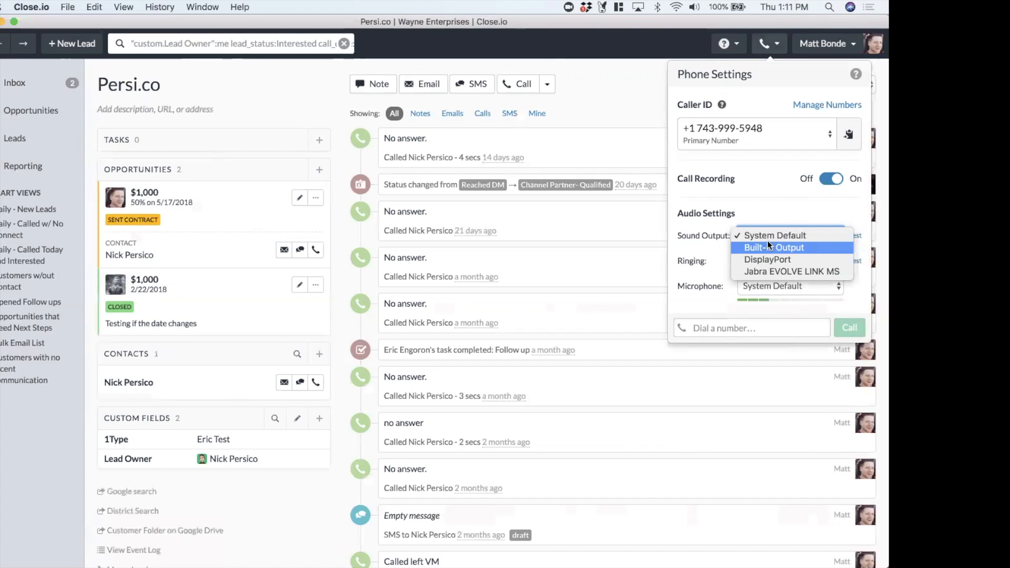
left_click(773, 217)
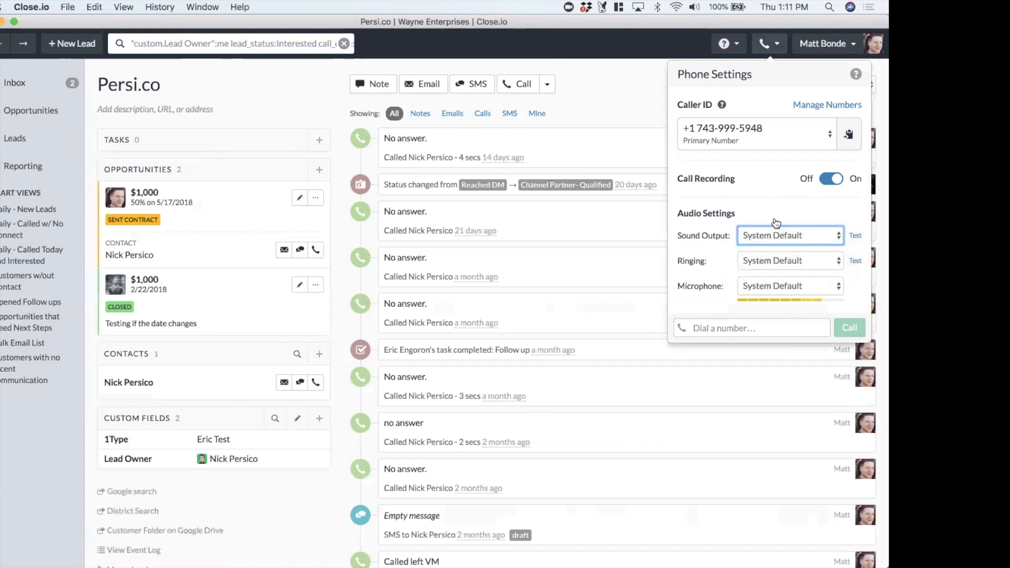
left_click(767, 259)
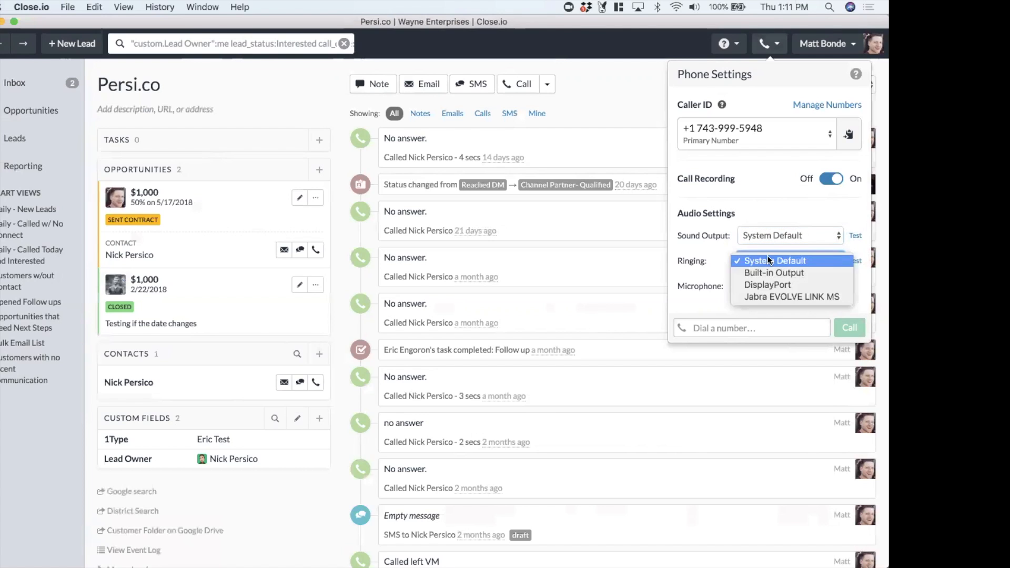
left_click(769, 217)
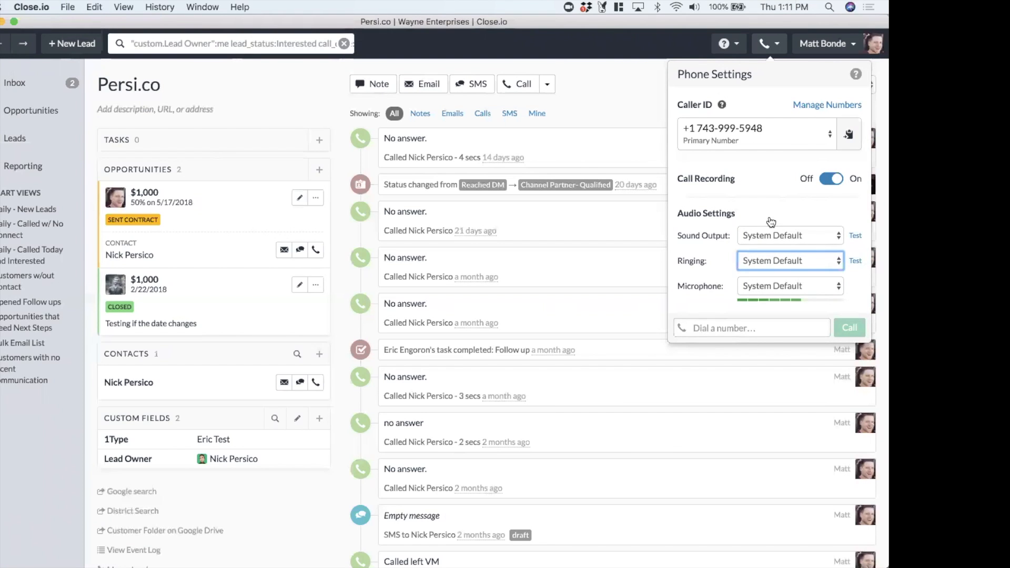
Call the Sent Contract opportunity's contact from the lead and hang up the call
left_click(734, 328)
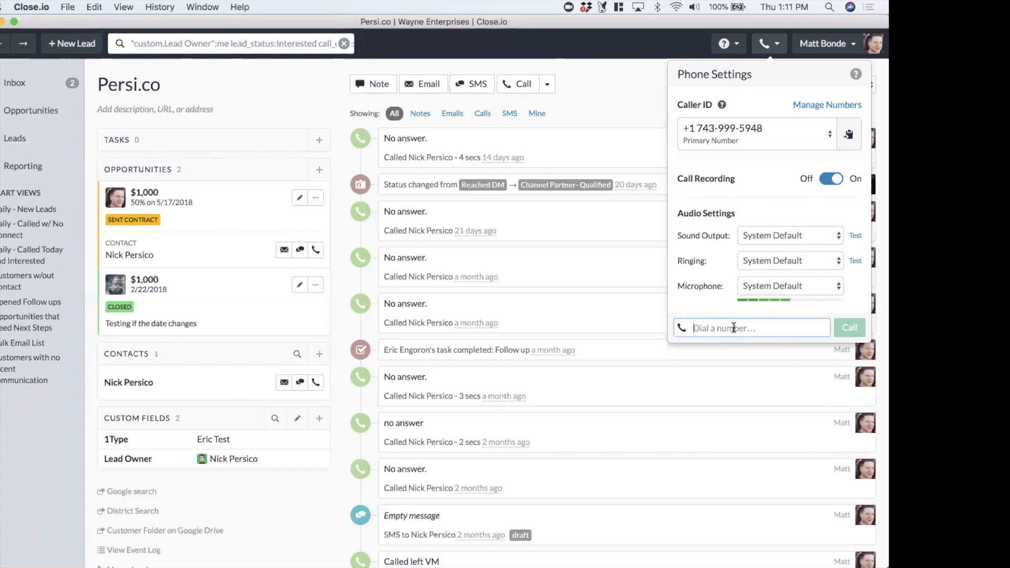
left_click(640, 87)
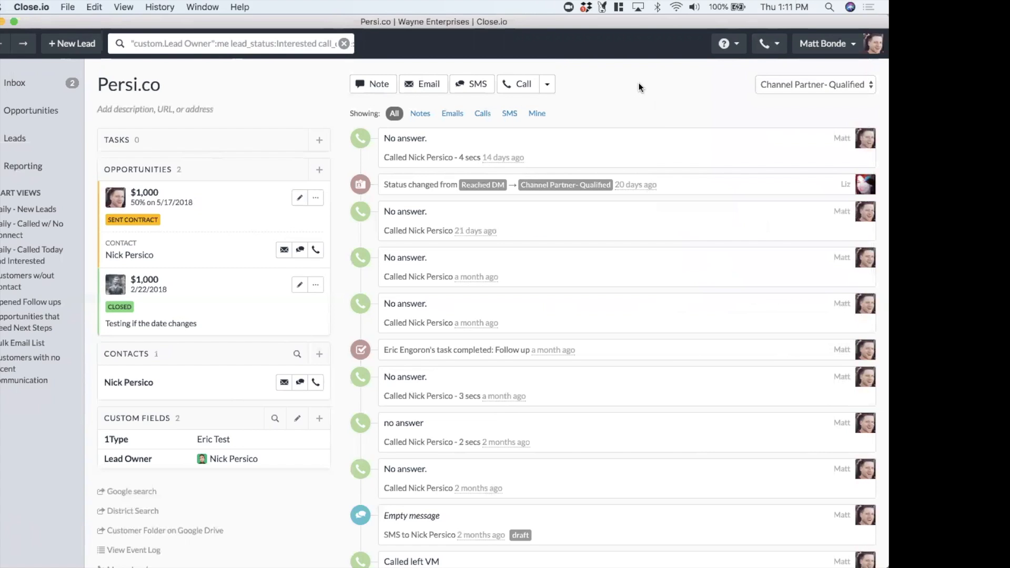
left_click(316, 250)
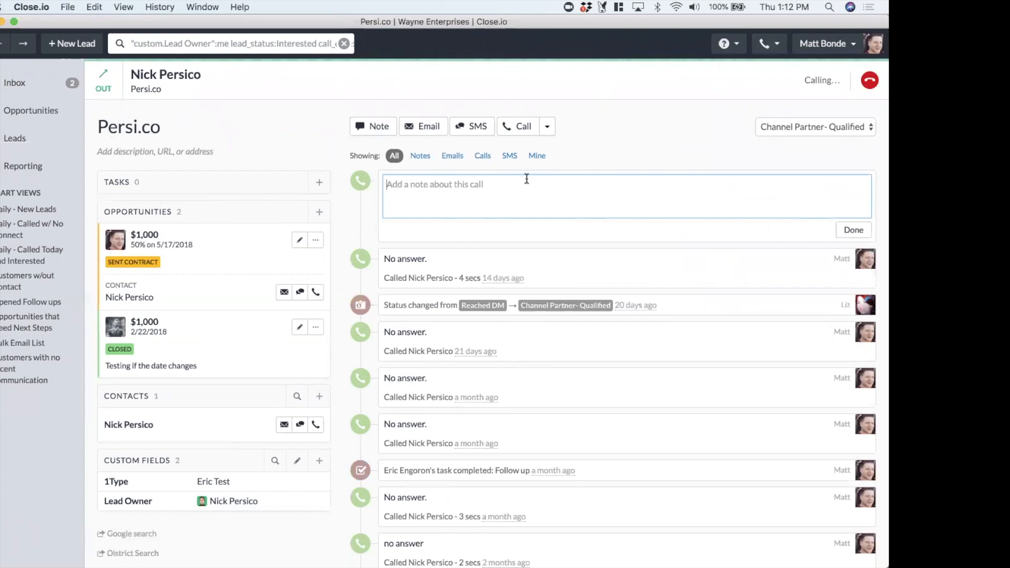
left_click(870, 80)
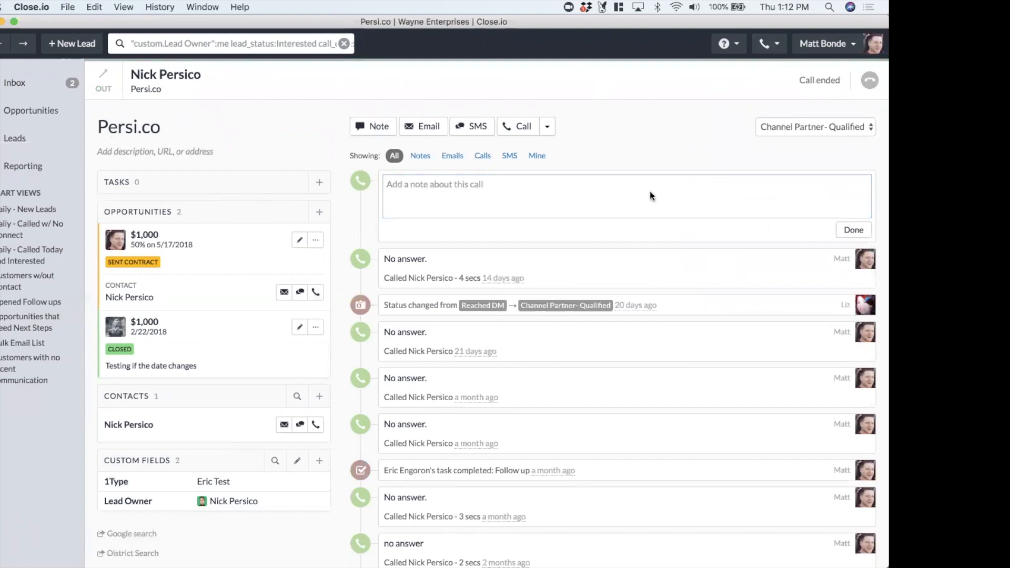
Log "No answer." as the note for the call and finish it
type("No answer.")
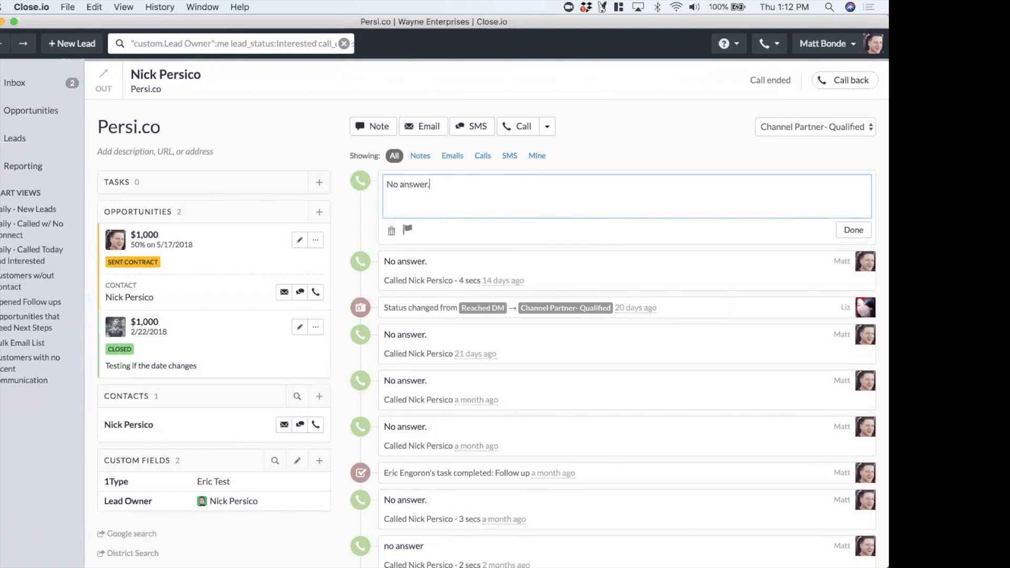
left_click(844, 230)
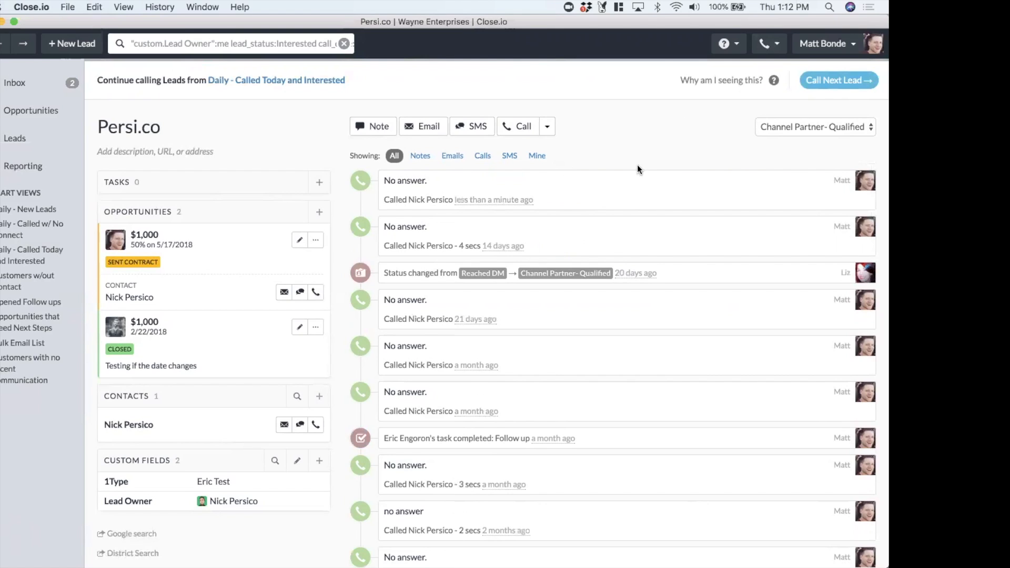
Open the $1,000 Sent Contract opportunity for editing and cancel without changes
left_click(297, 242)
scroll(578, 105, "down", 1)
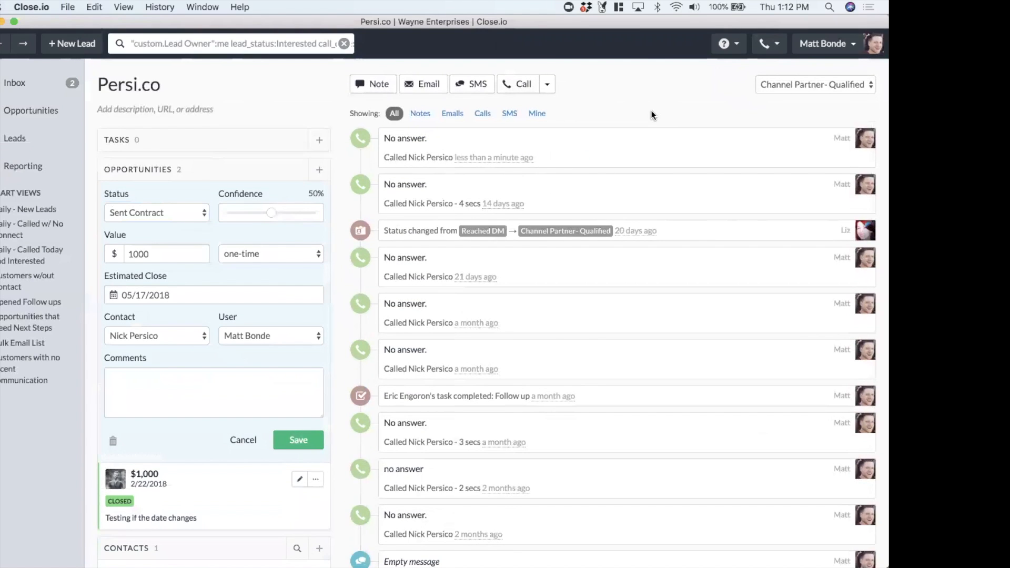
left_click(242, 443)
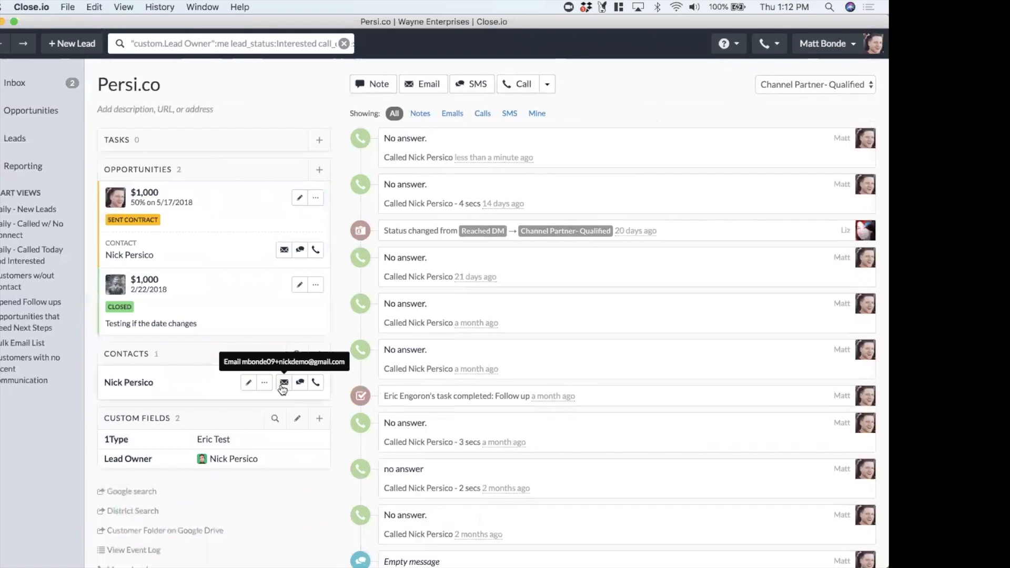
Start an email to the lead's contact and apply the Follow up #1 template
left_click(283, 382)
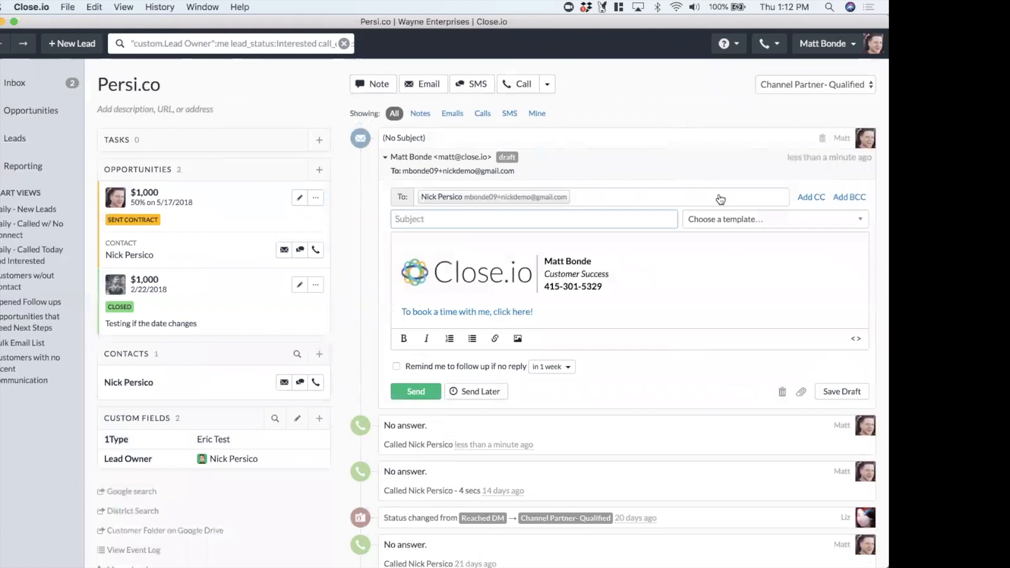
left_click(731, 220)
left_click(752, 273)
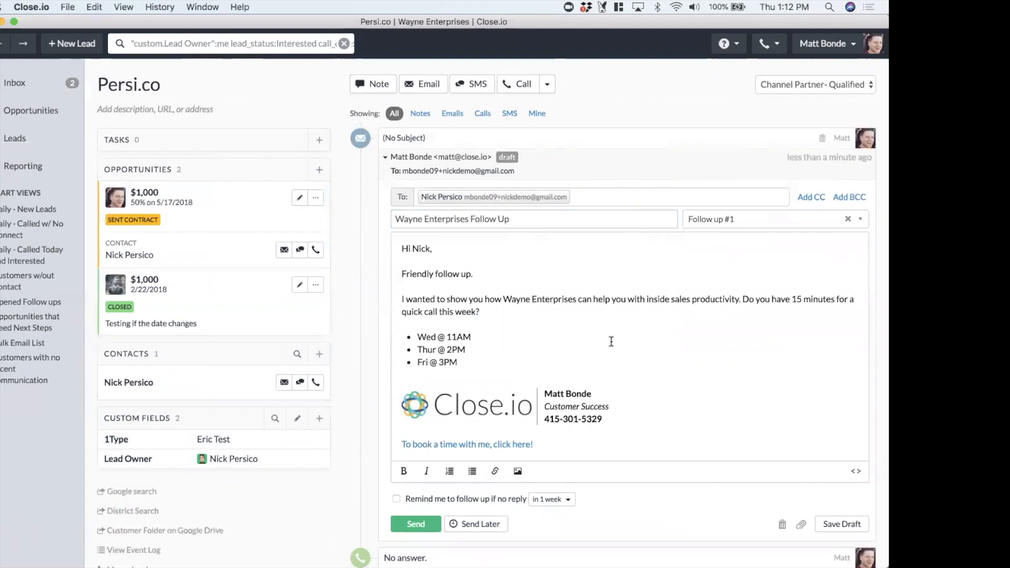
Go to template management from the template picker and open the Follow up #1 template
left_click(715, 216)
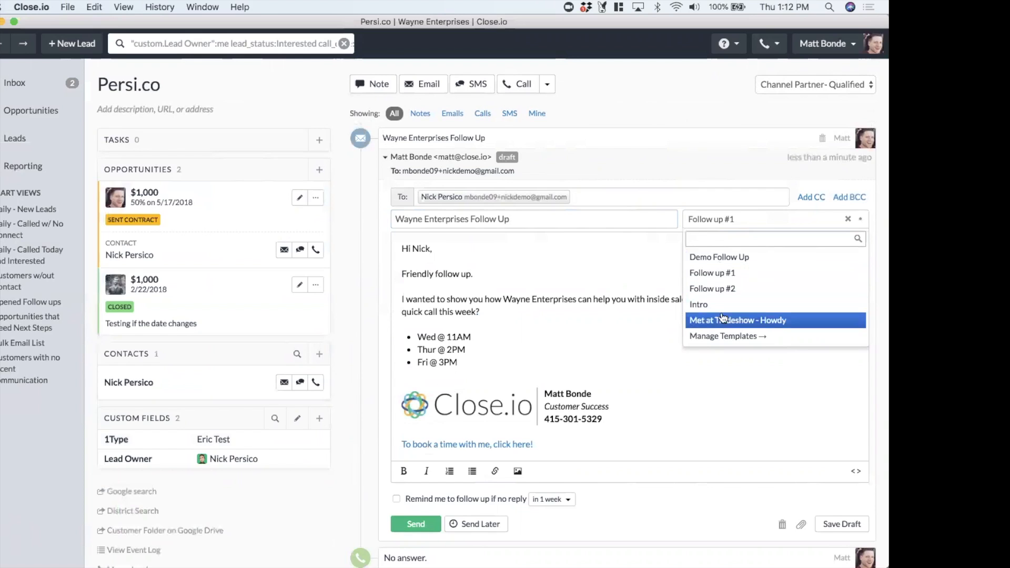
left_click(722, 339)
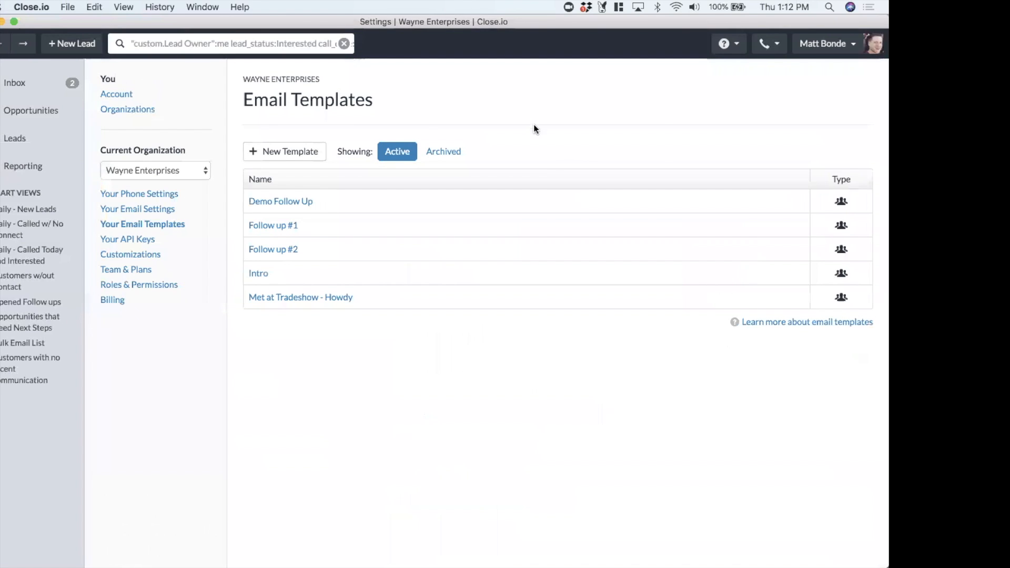
left_click(263, 225)
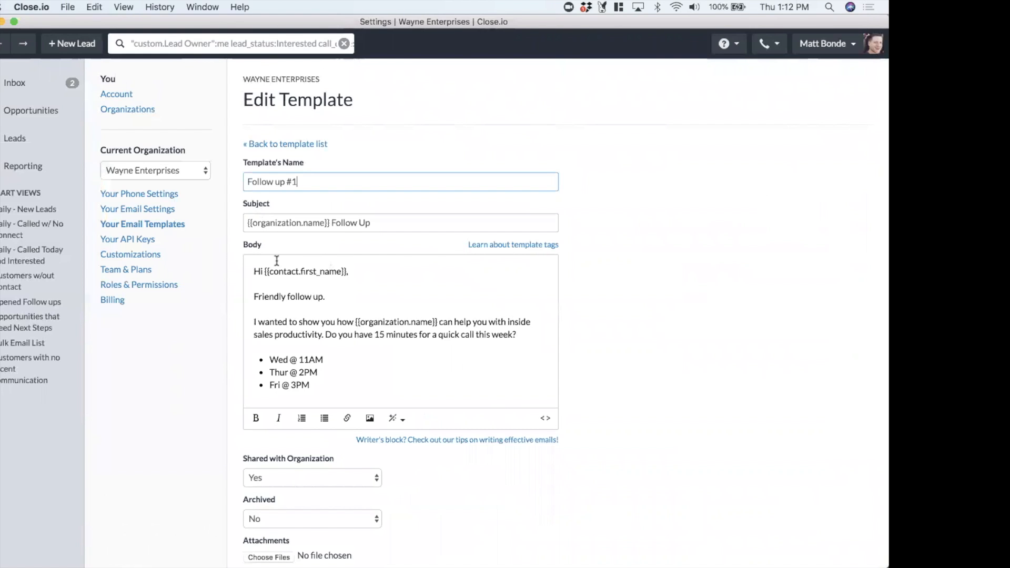
Examine the template's contact first-name tag and browse the list of available template tags
left_click_drag(263, 270, 348, 271)
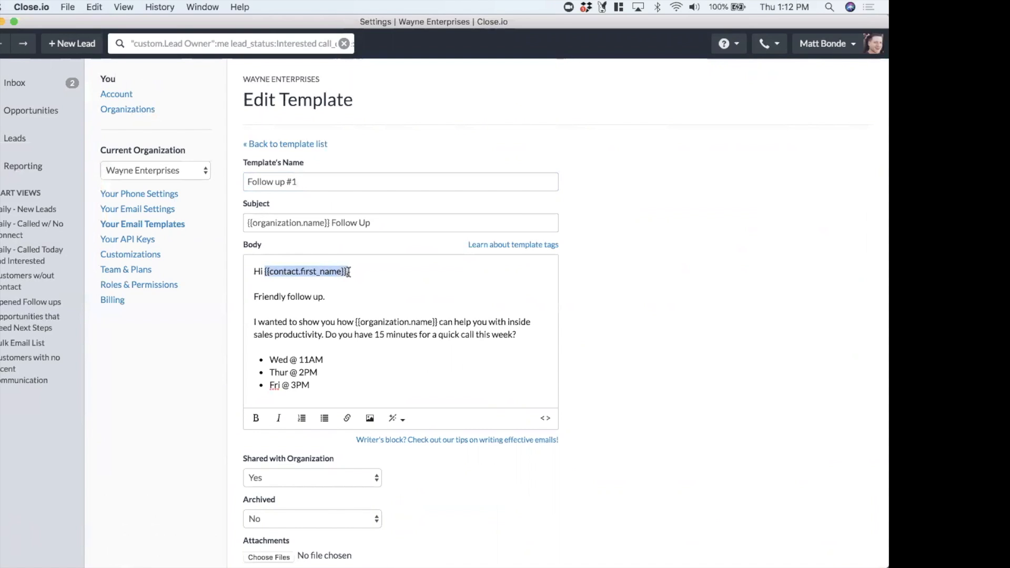
left_click(385, 281)
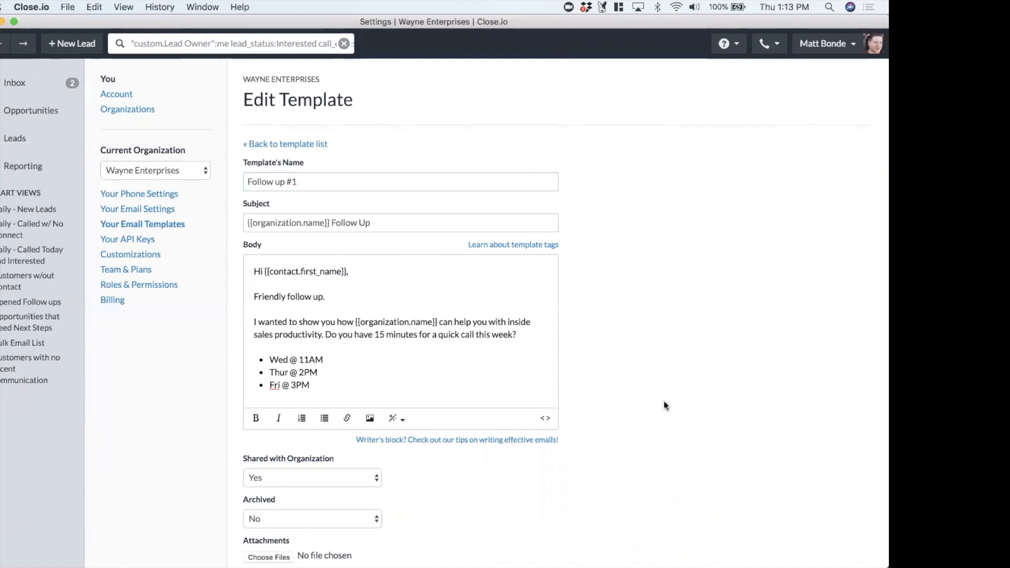
left_click(395, 419)
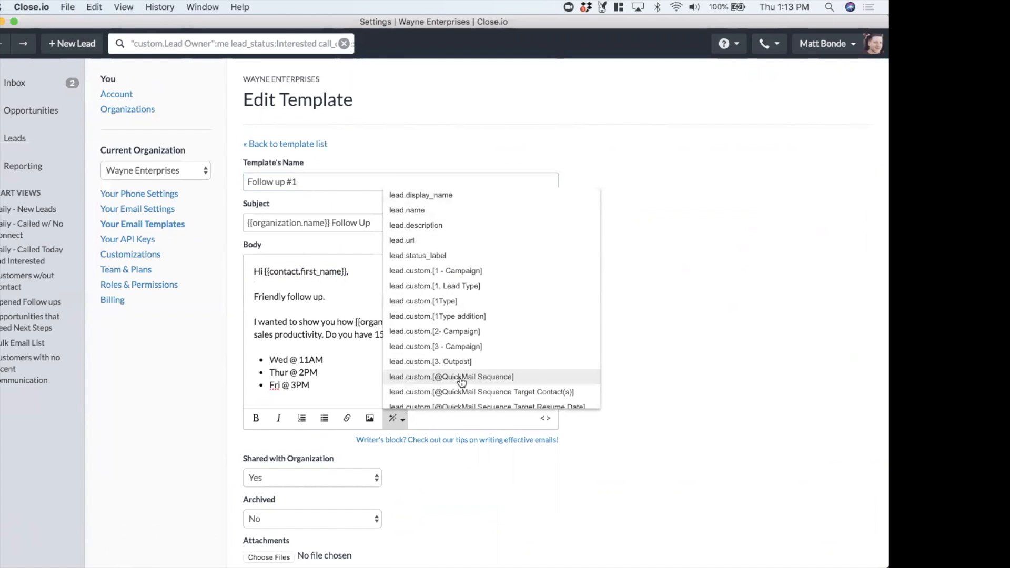
scroll(462, 378, "down", 20)
scroll(462, 381, "down", 5)
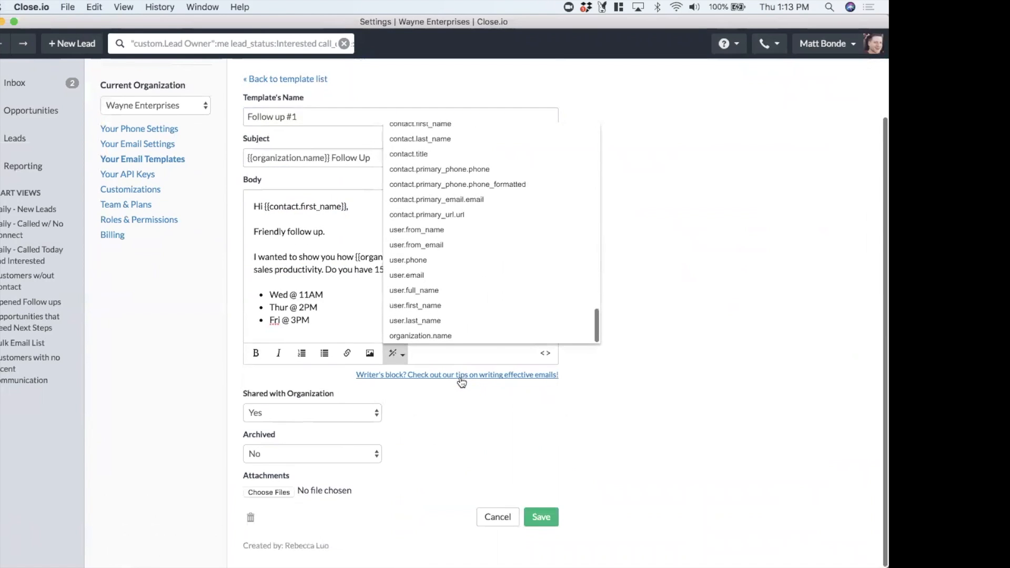
scroll(488, 230, "up", 3)
scroll(653, 220, "up", 3)
scroll(477, 269, "up", 10)
scroll(476, 270, "up", 5)
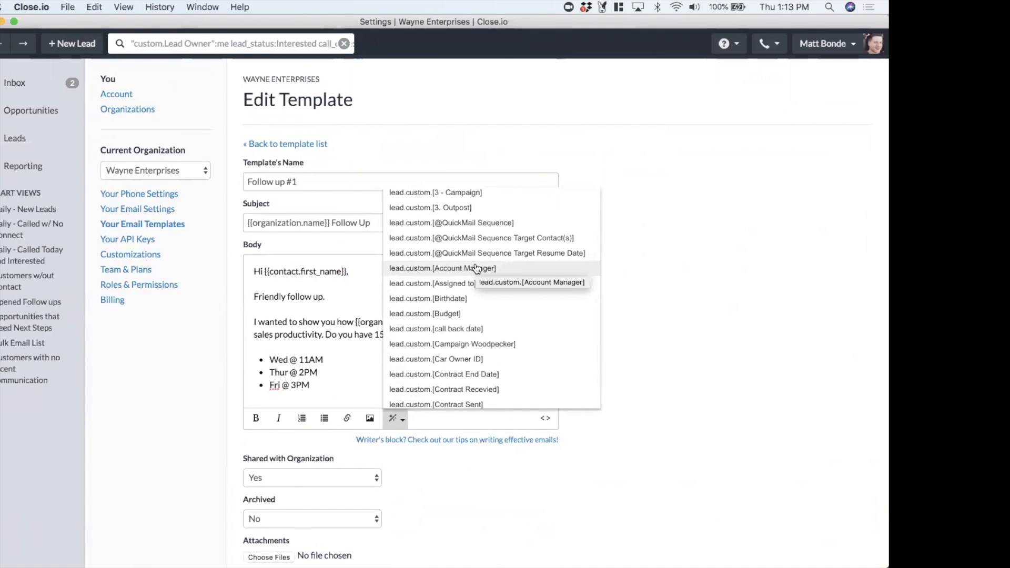
left_click(685, 284)
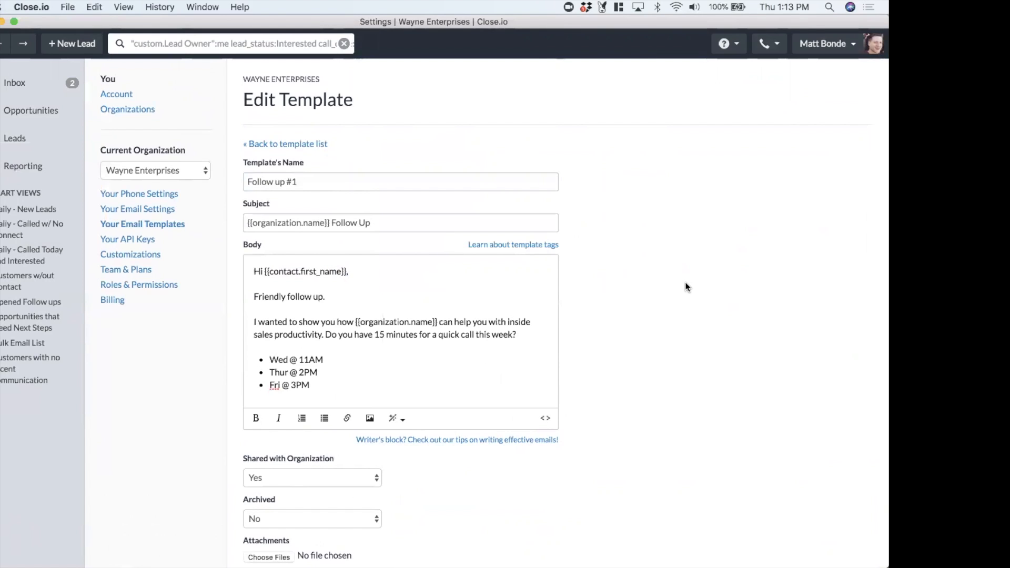
Navigate back to the Persi.co lead and expand the Wayne Enterprises Follow Up email draft
left_click(3, 45)
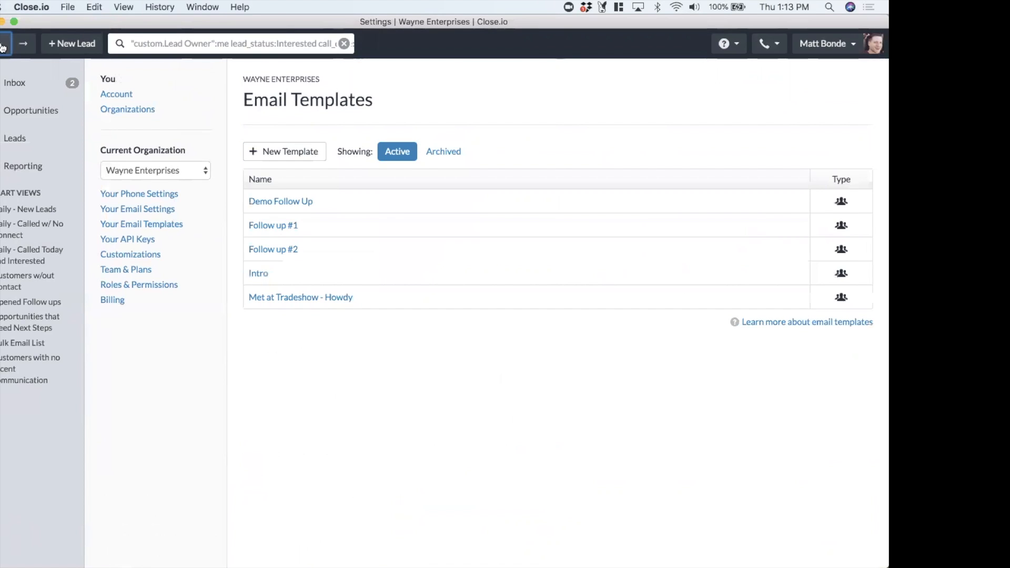
left_click(3, 46)
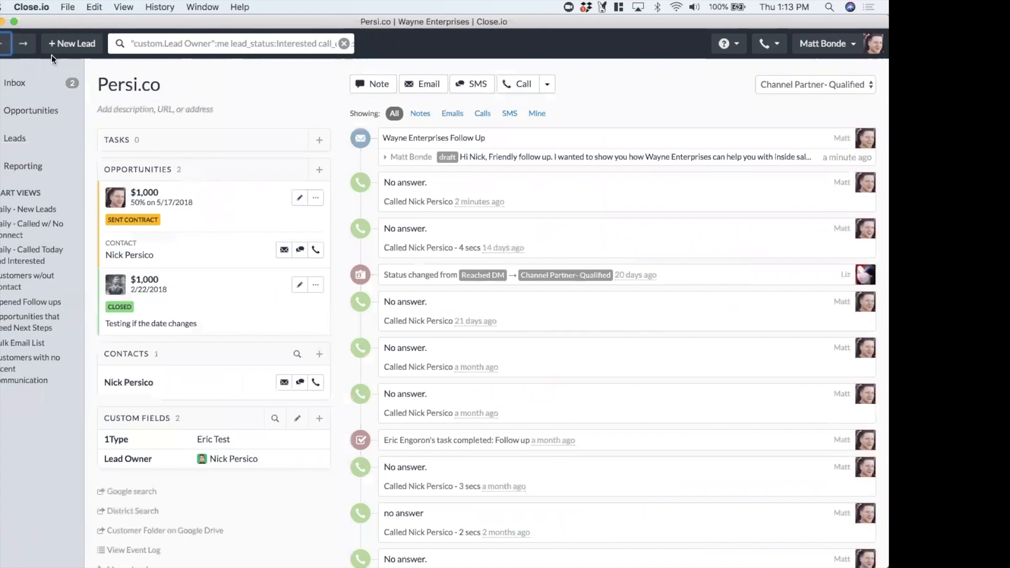
left_click(605, 159)
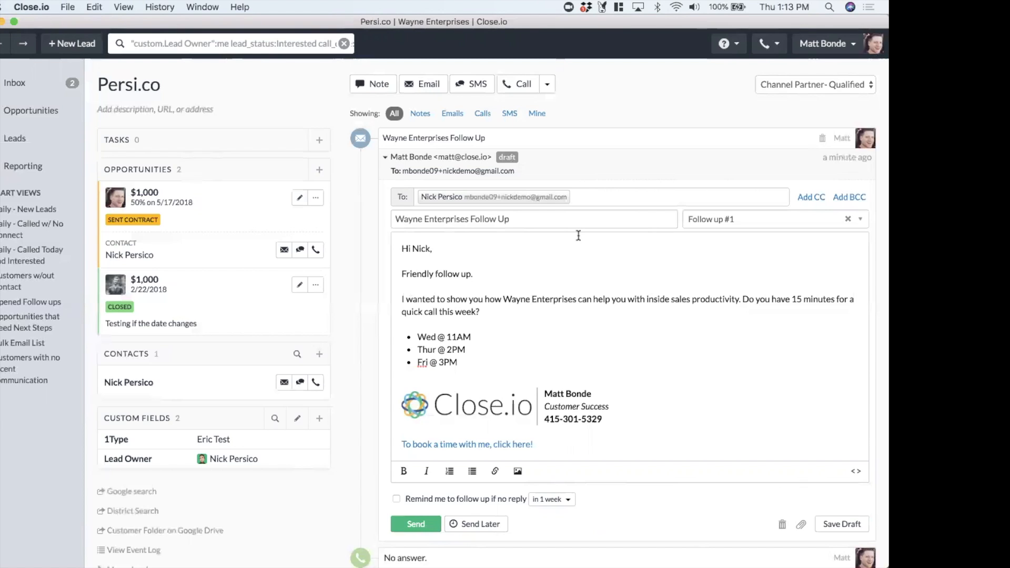
Turn on the one-week follow-up reminder for the Wayne Enterprises Follow Up email and send it
scroll(579, 234, "down", 3)
left_click(396, 401)
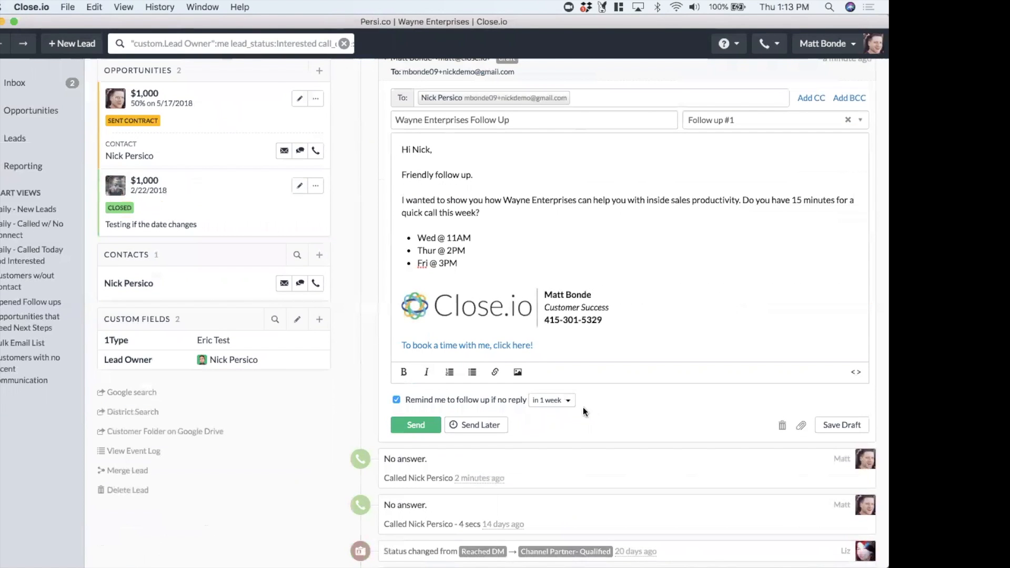
left_click(416, 425)
scroll(844, 227, "up", 3)
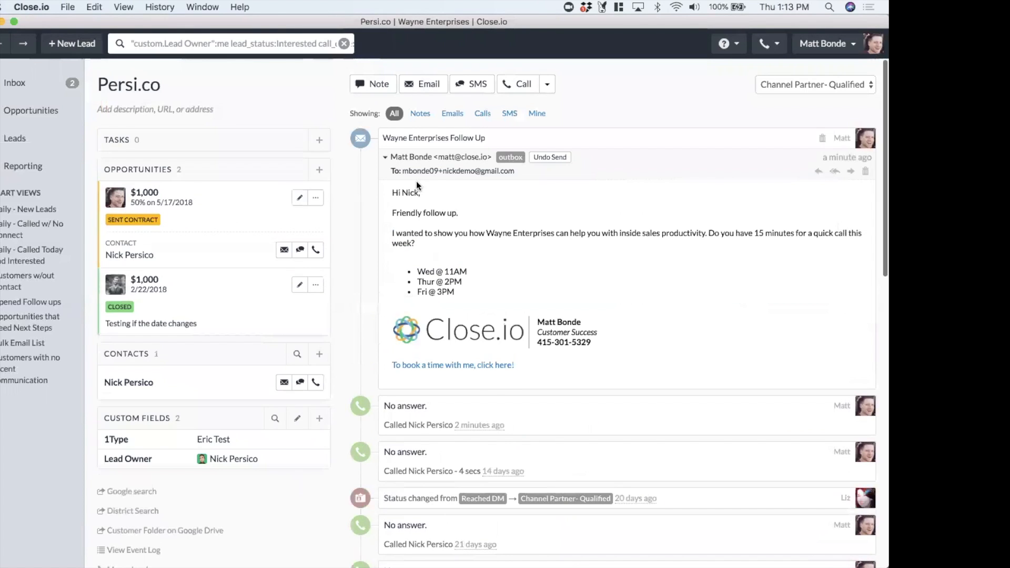
Change the $1,000 sent-contract opportunity's estimated close date to 05/30/2018 and save it
left_click(297, 200)
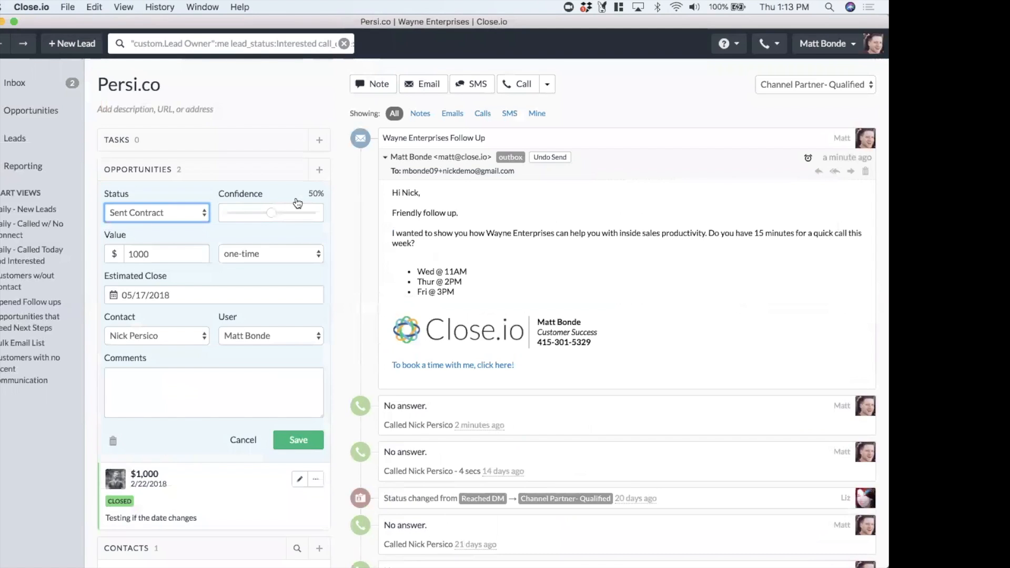
left_click(143, 294)
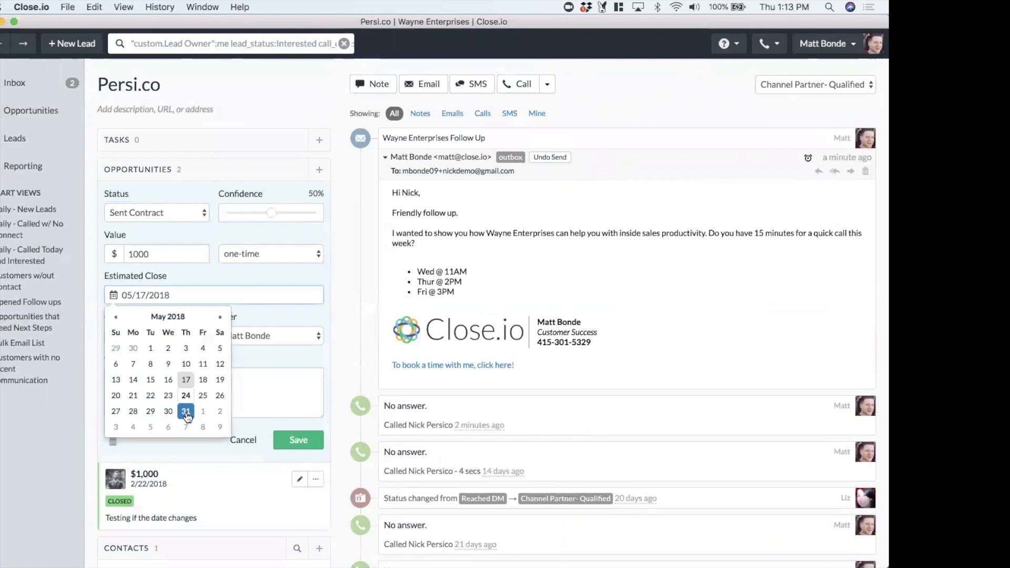
left_click(168, 413)
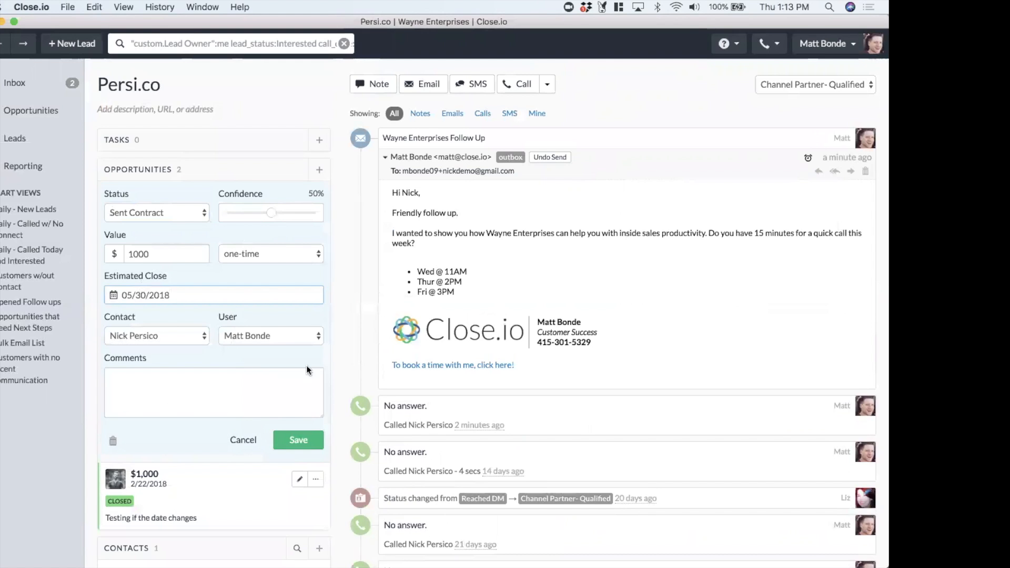
left_click(297, 438)
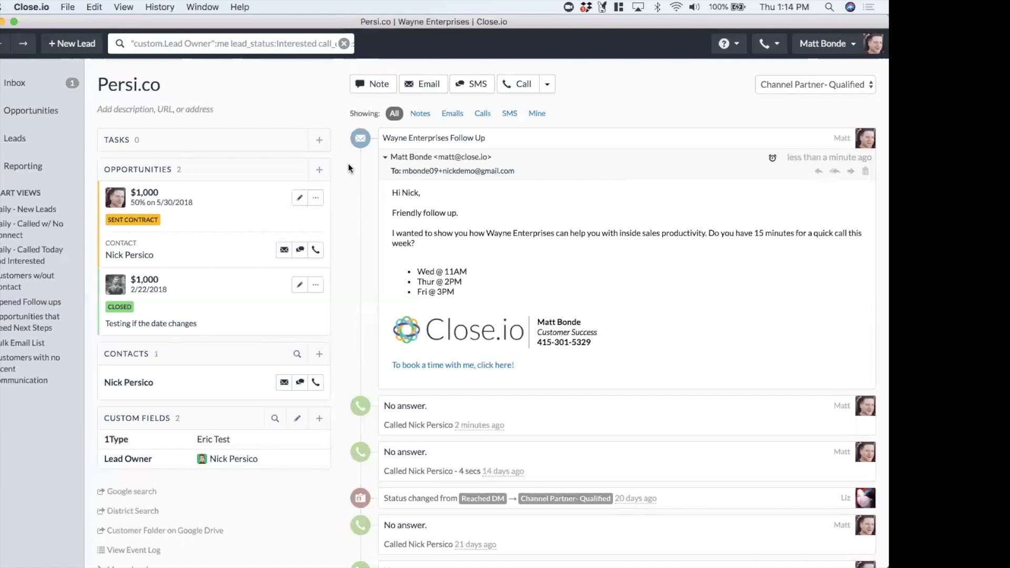
Browse the Inbox, Future and Done lists of inbox items
left_click(16, 84)
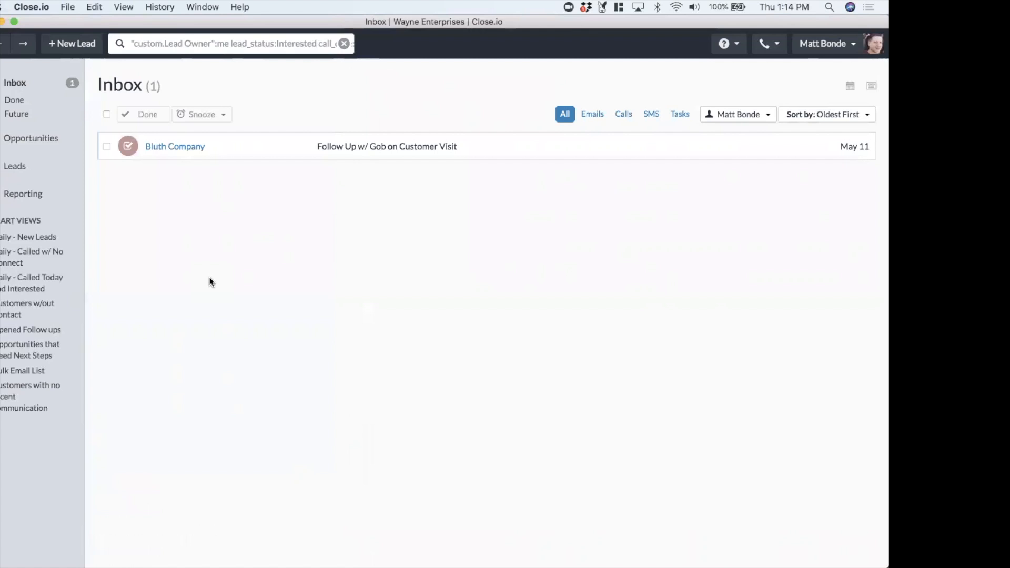
left_click(10, 114)
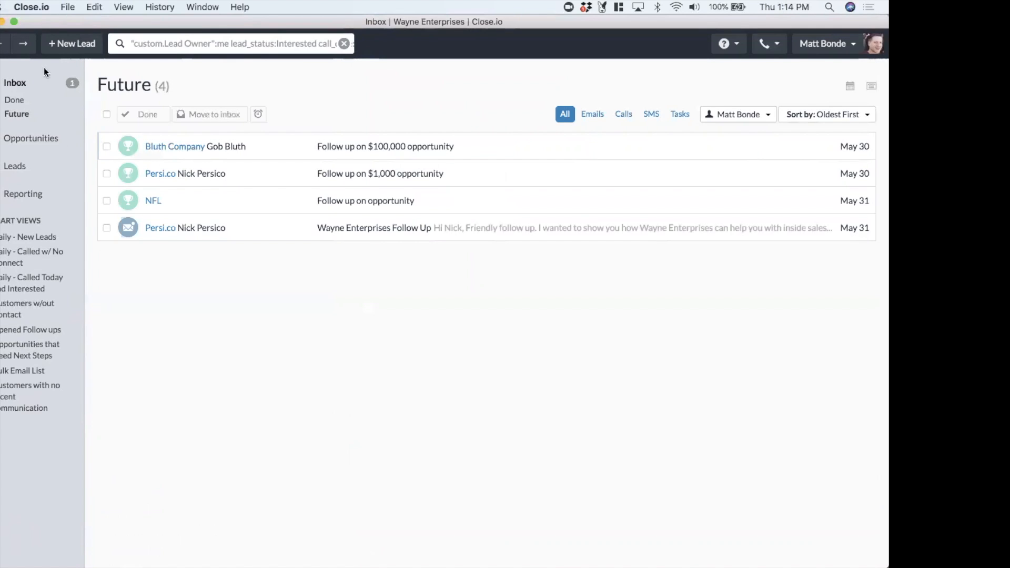
left_click(17, 83)
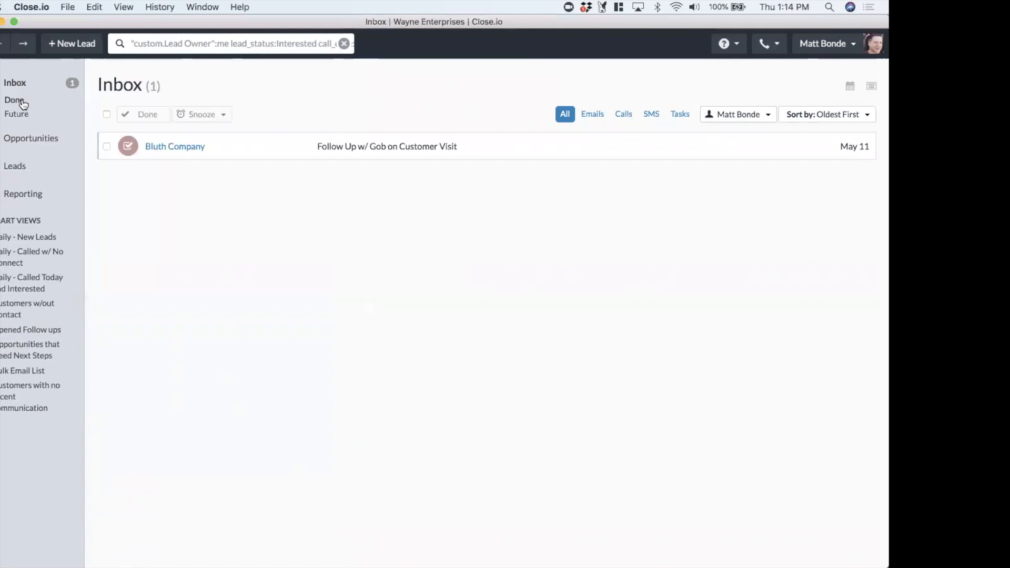
left_click(23, 103)
left_click(23, 116)
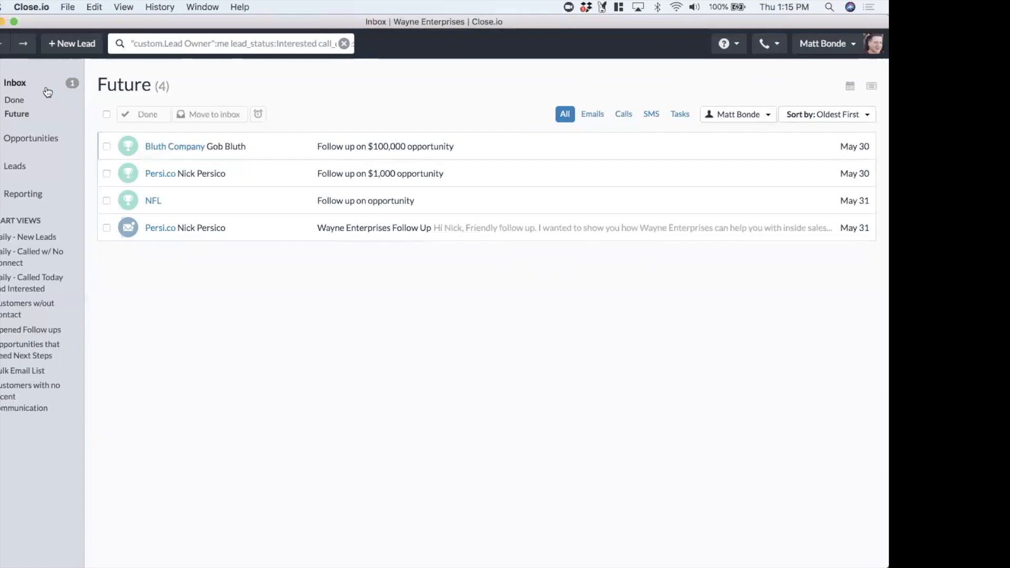
left_click(2, 85)
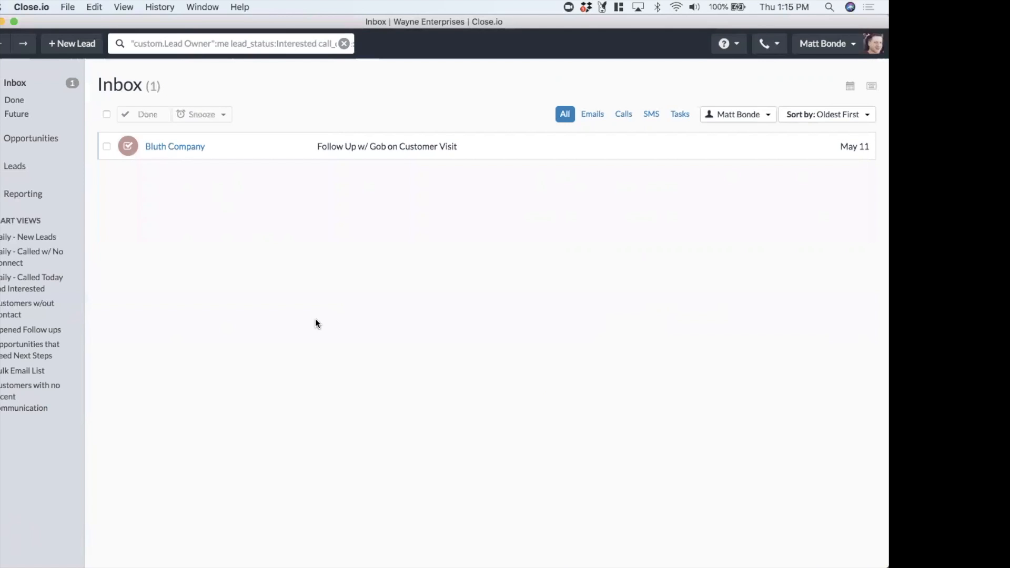
Snooze the Bluth Company inbox task until Friday, May 25, 2018
left_click(107, 148)
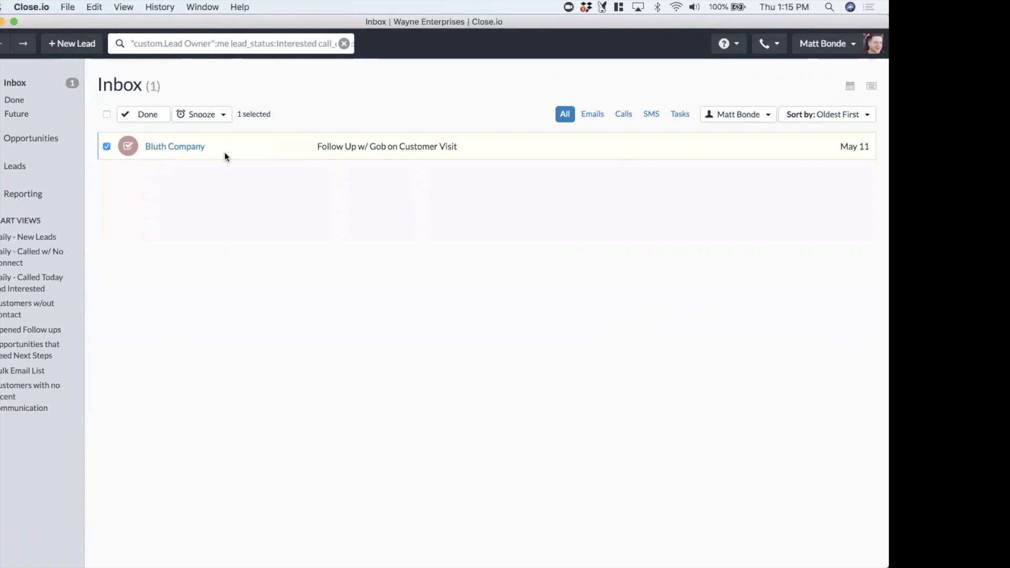
left_click(207, 119)
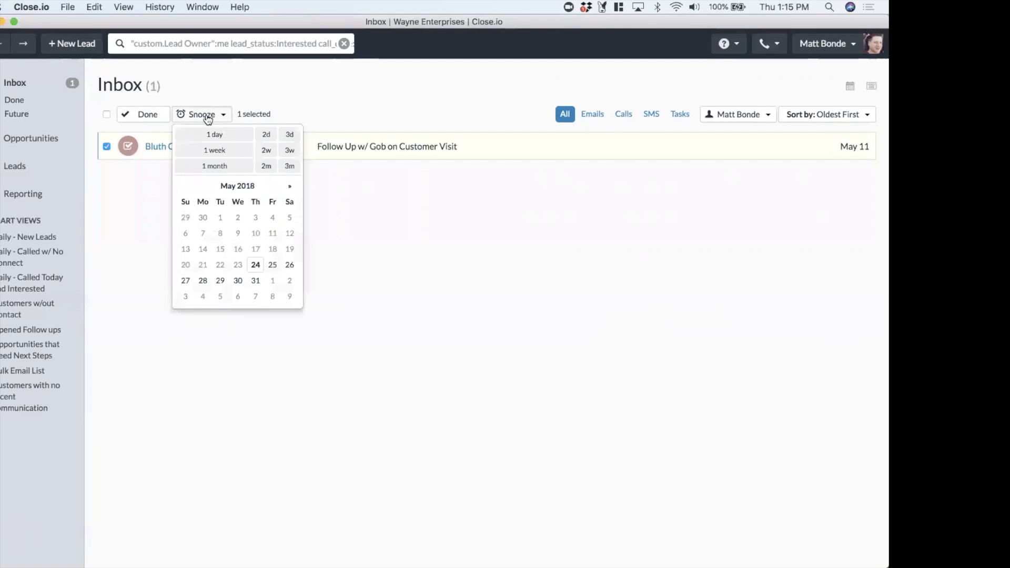
left_click(273, 264)
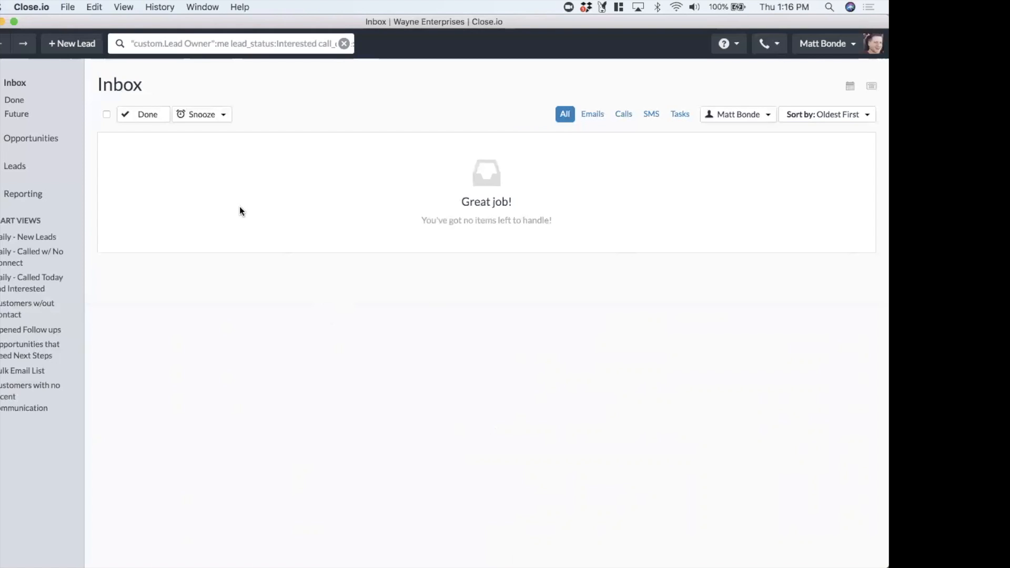
Open all leads and filter them by lead status Customer
left_click(11, 165)
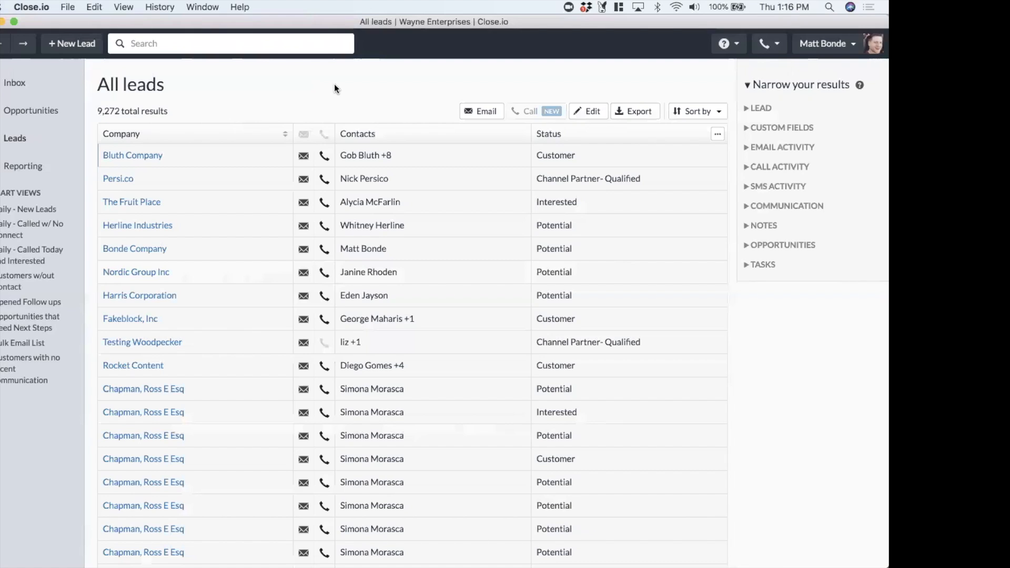
left_click(749, 109)
left_click(830, 126)
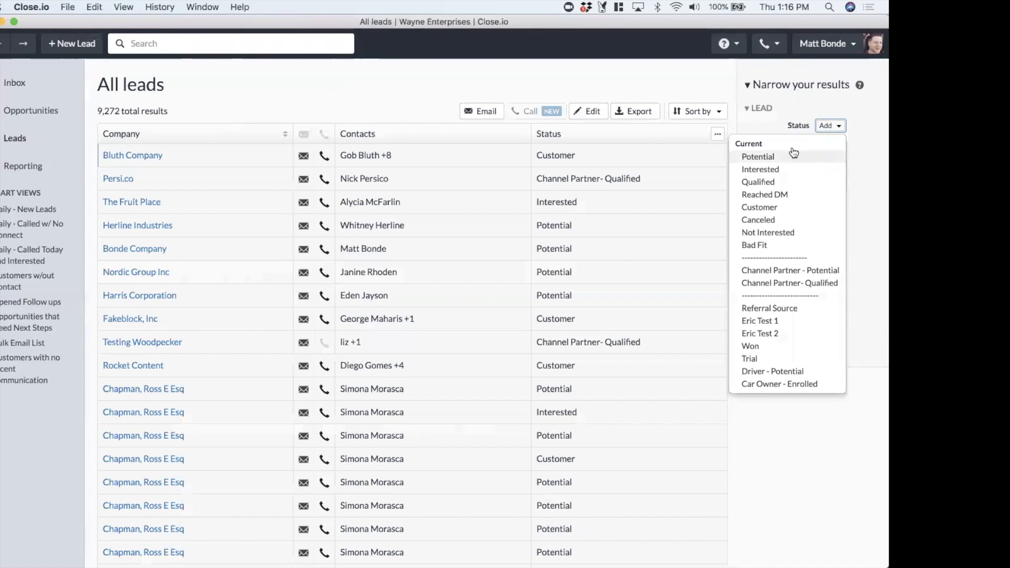
left_click(752, 201)
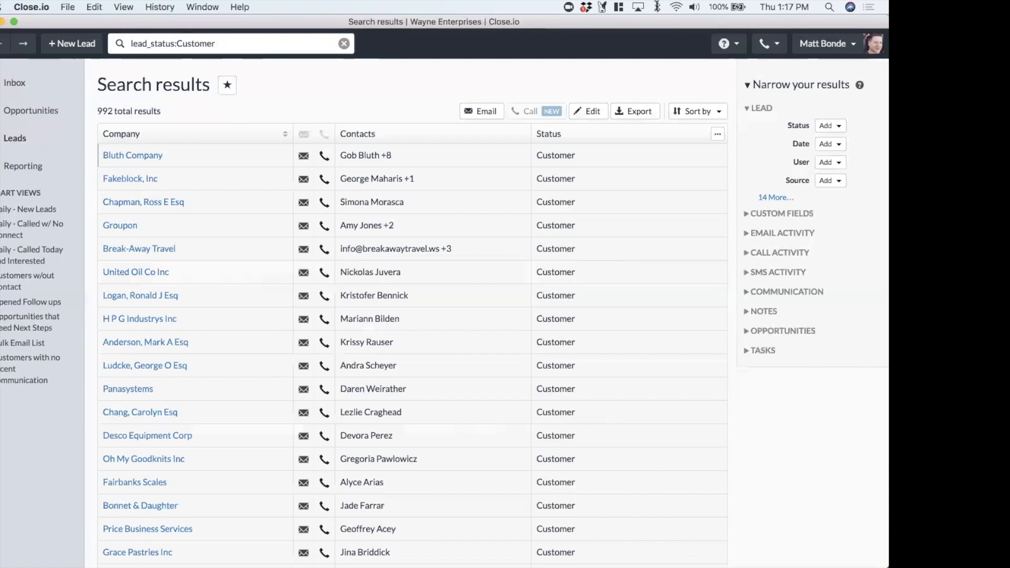
Add a latest-communication date filter of before 30 days ago to the customer search
left_click(747, 293)
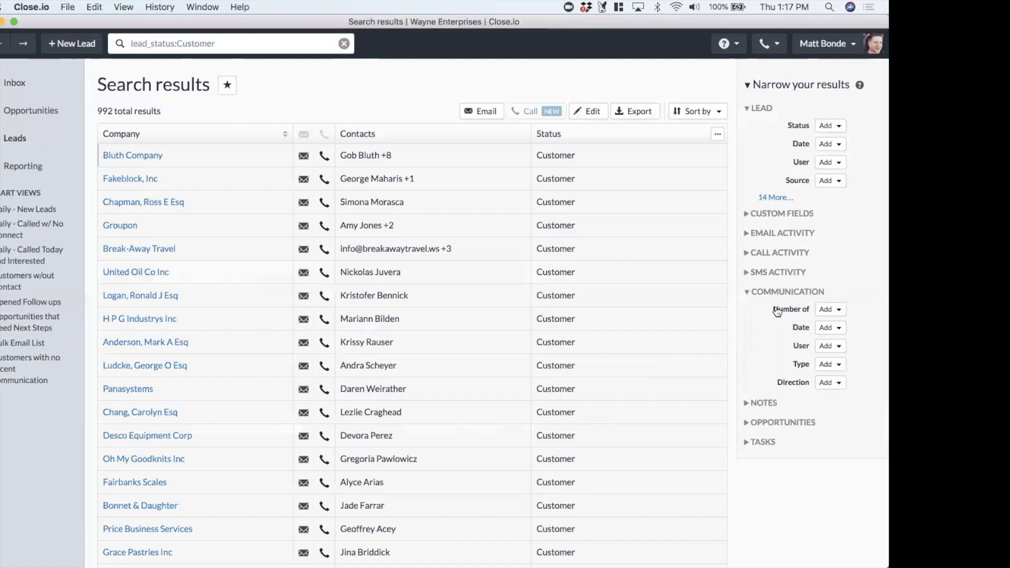
left_click(826, 327)
scroll(800, 371, "down", 3)
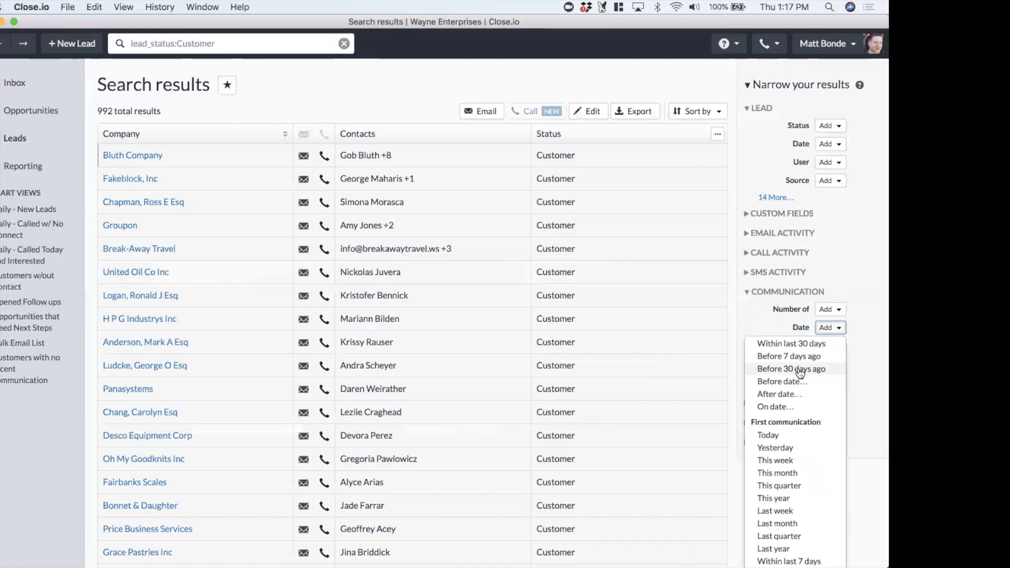
scroll(863, 304, "down", 5)
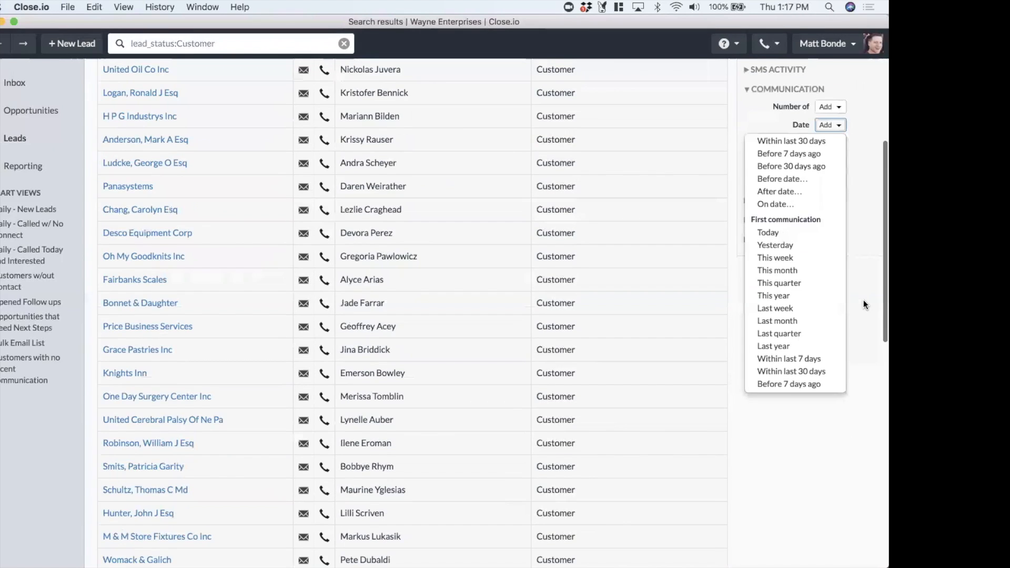
scroll(863, 300, "up", 5)
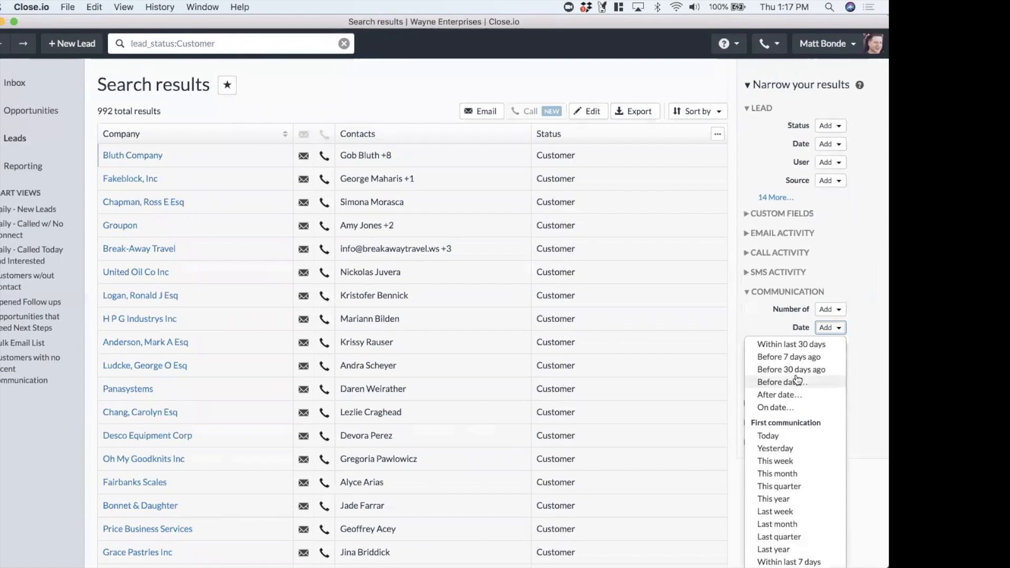
scroll(799, 380, "up", 3)
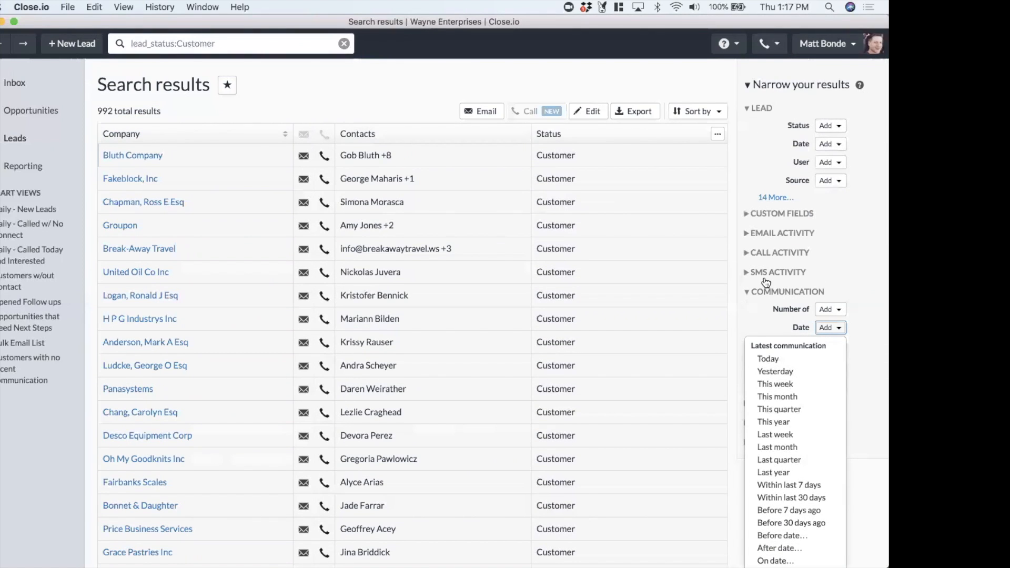
scroll(849, 252, "down", 2)
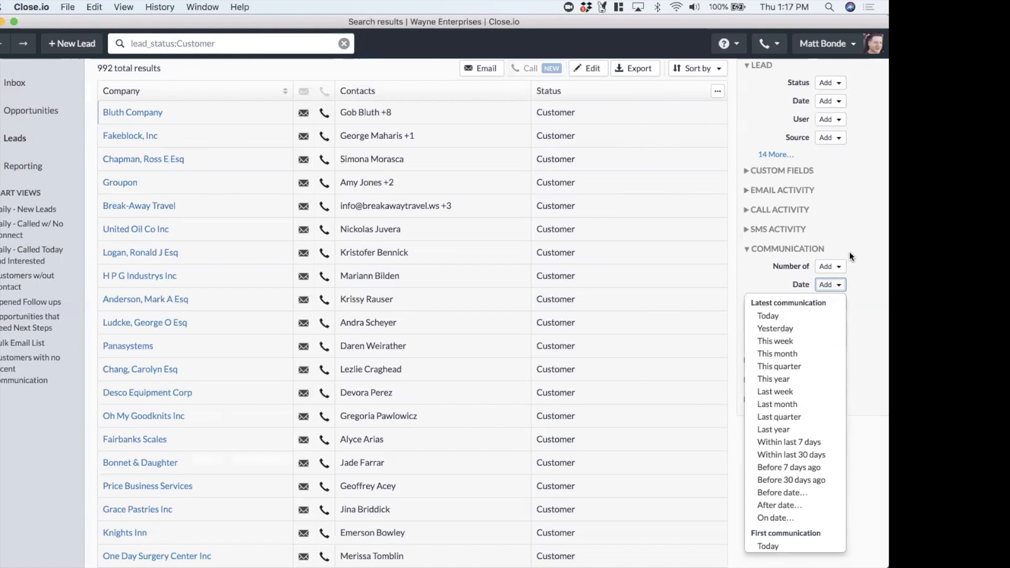
scroll(849, 254, "down", 5)
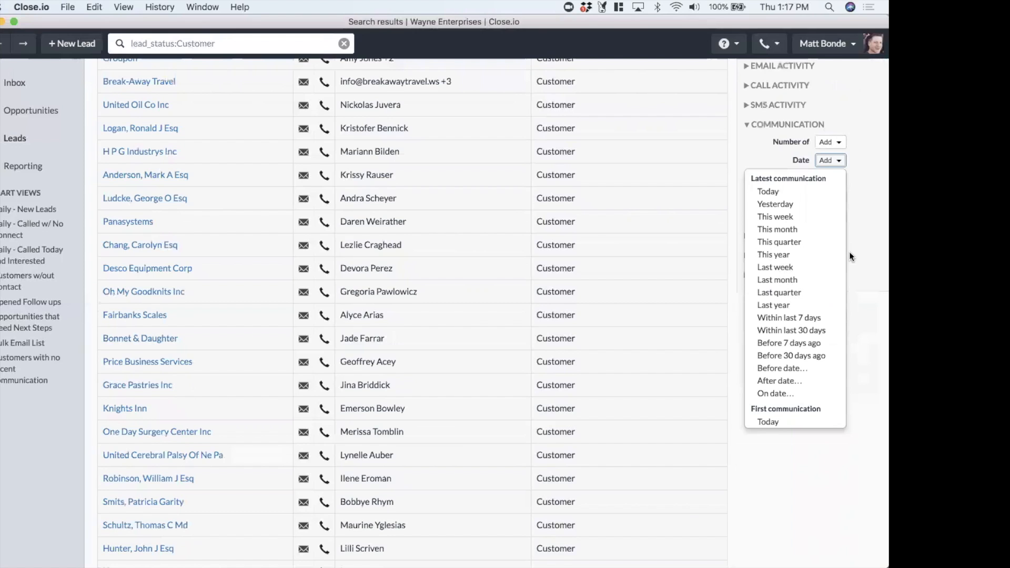
left_click(785, 356)
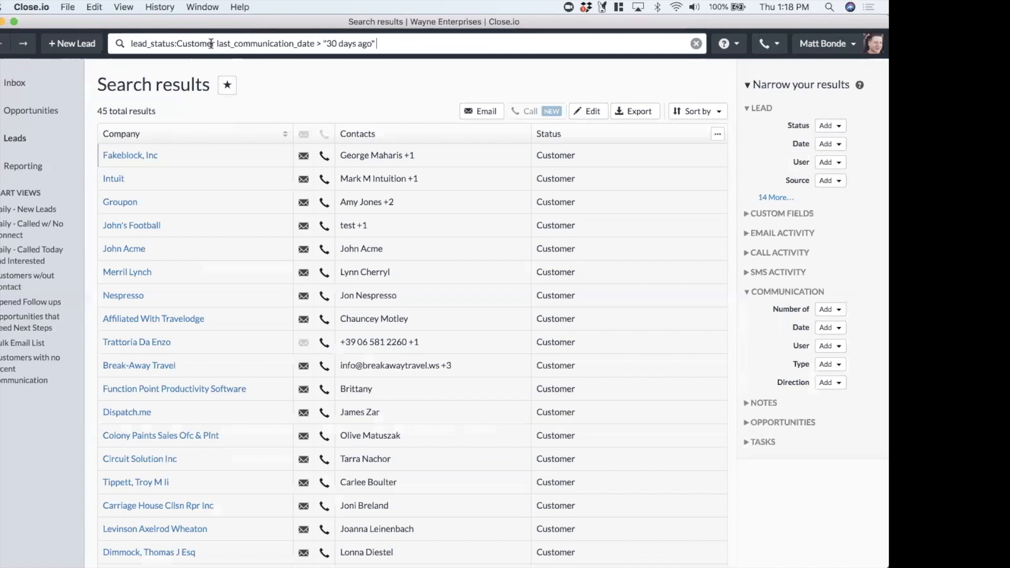
left_click_drag(217, 45, 387, 44)
key("super+c")
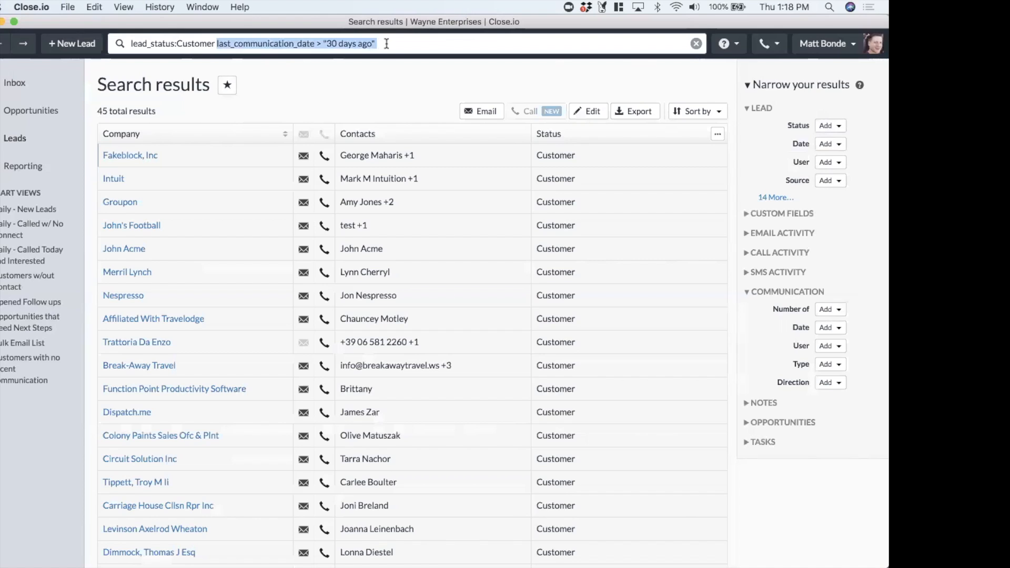
key("BackSpace")
key("super+v")
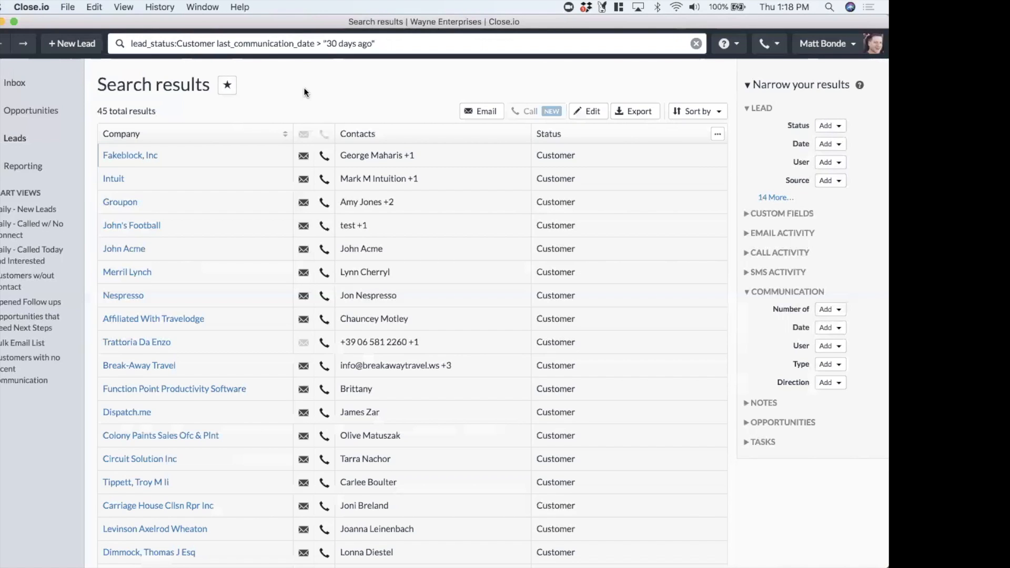
Save the search as a private smart view named Customers with no Communication
left_click(227, 84)
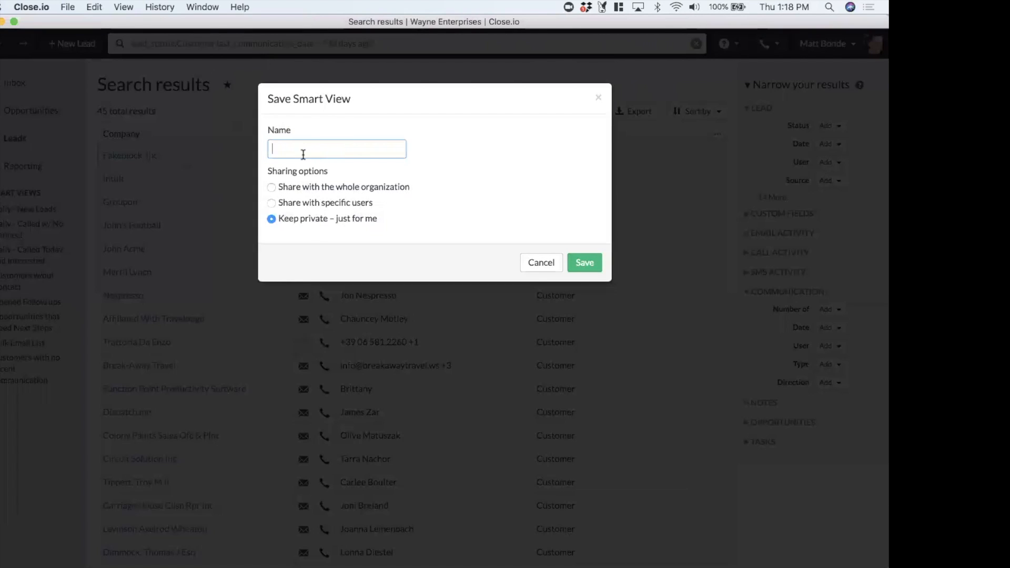
type("Customers ")
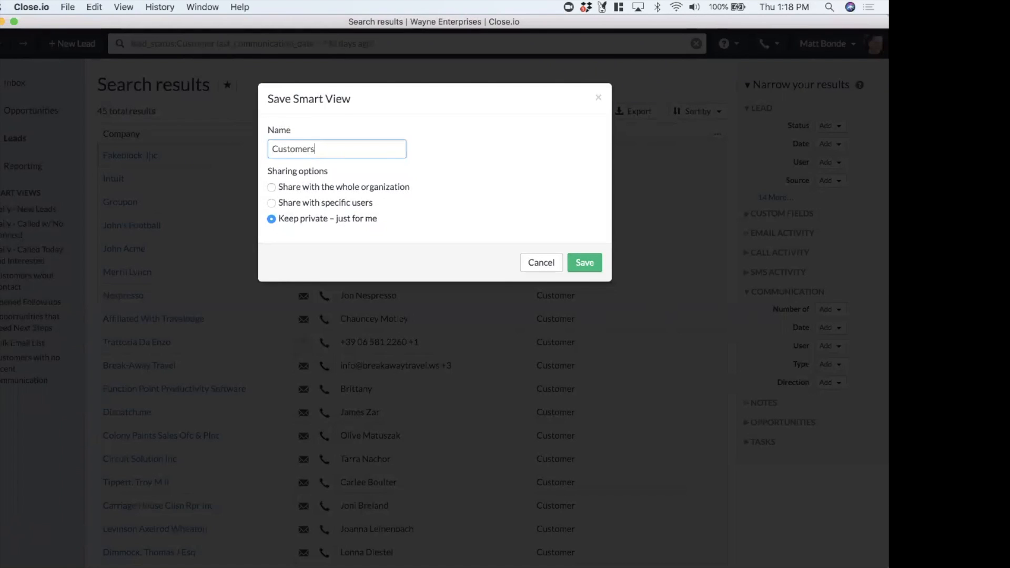
type("with no Communication")
key("Return")
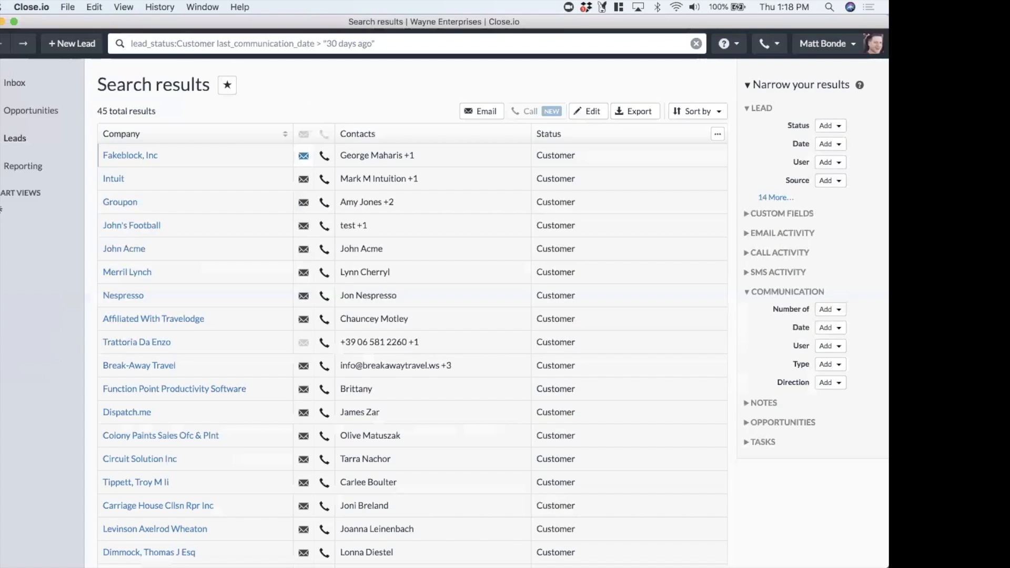
Open the Customers with no Communication smart view
left_click(47, 217)
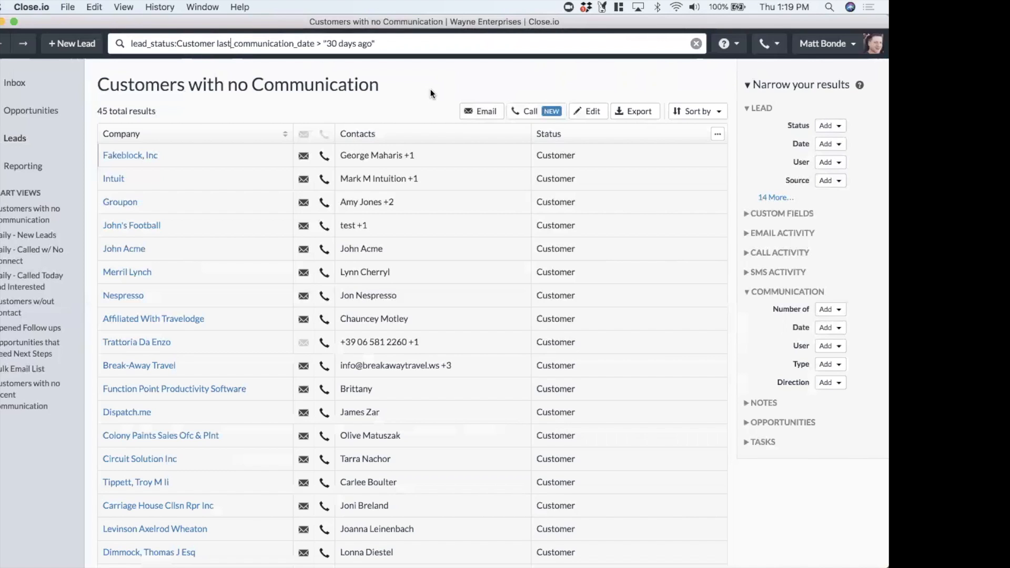
left_click(389, 105)
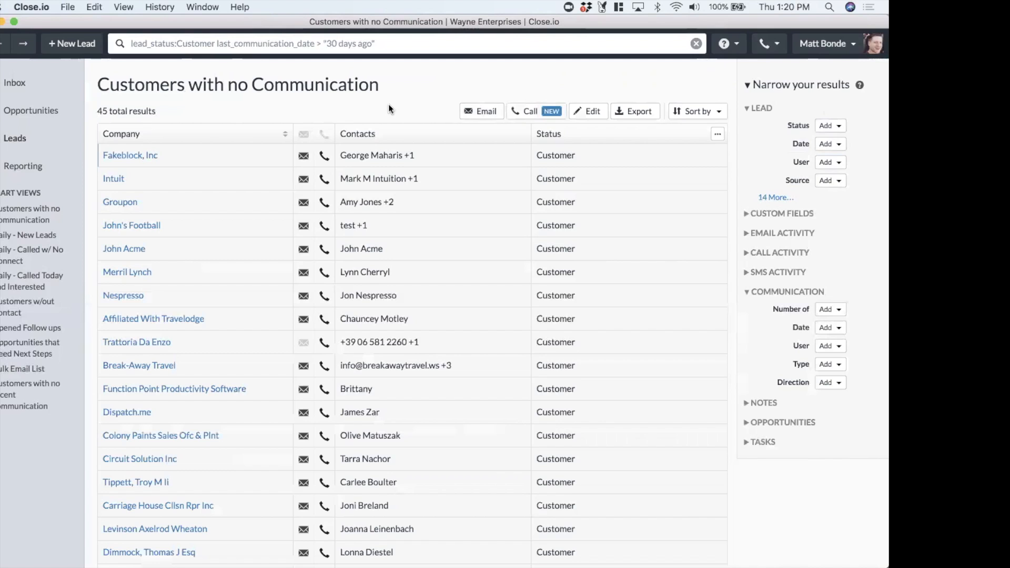
key("ctrl+Left")
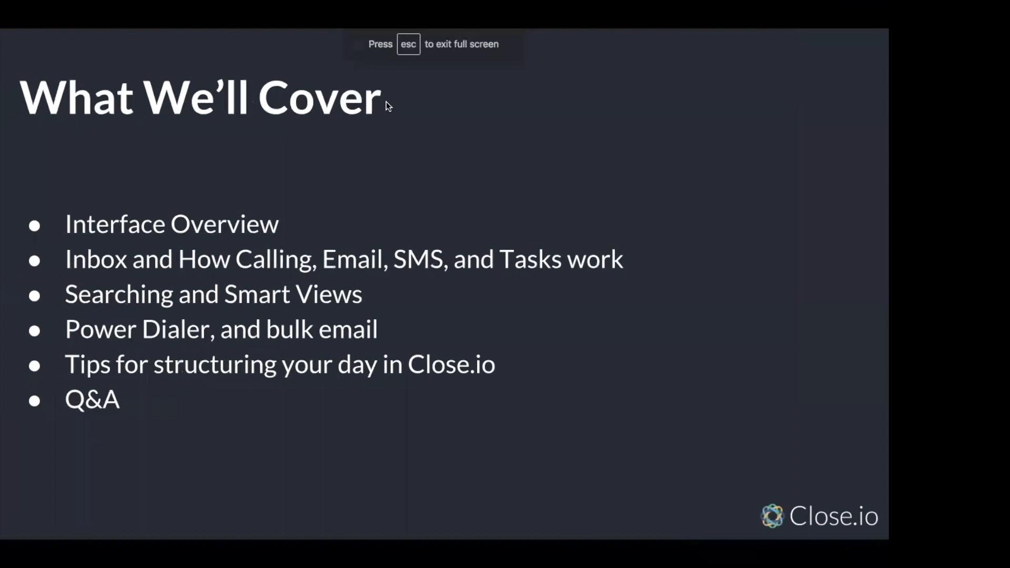
key("Right")
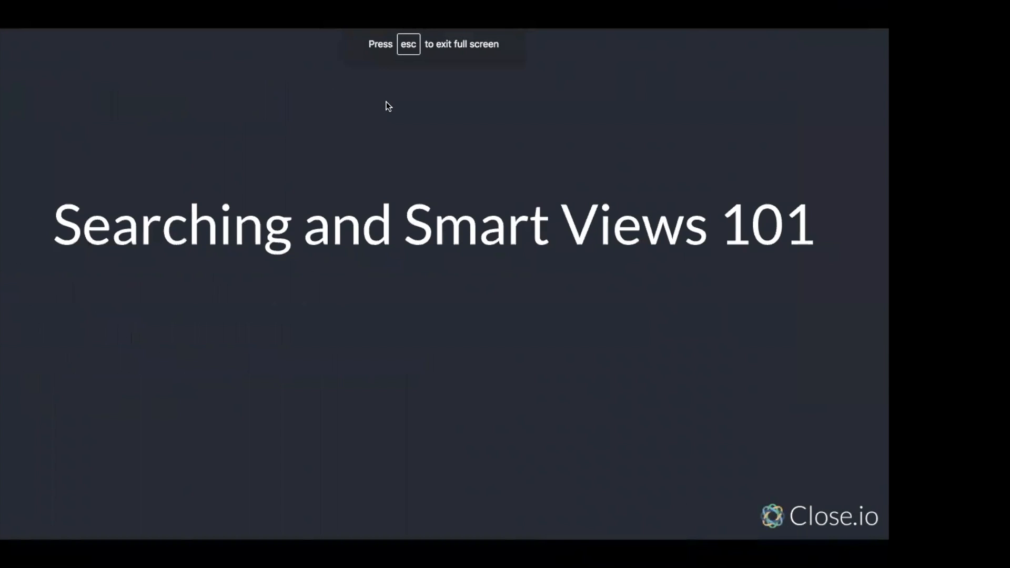
key("Right")
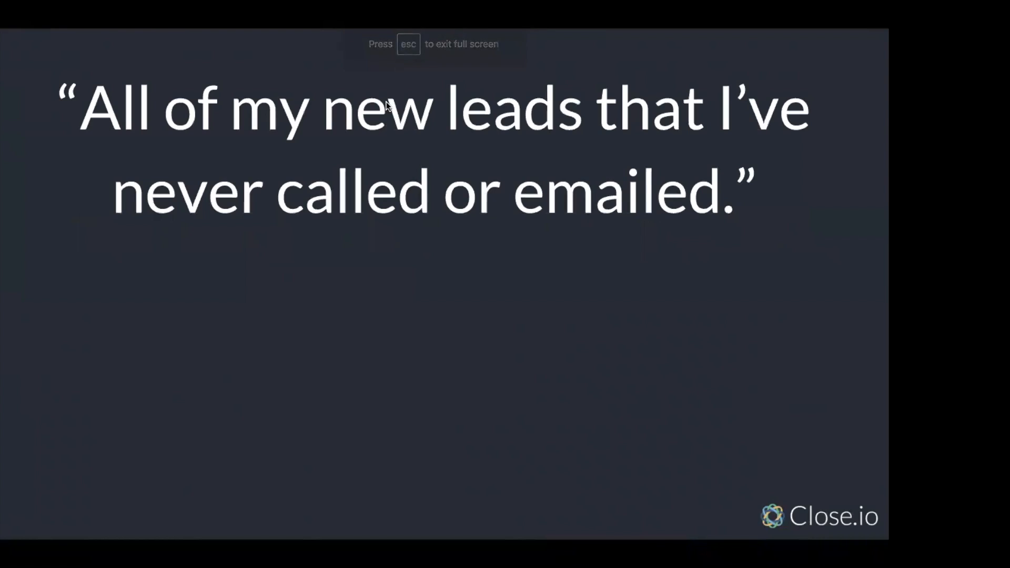
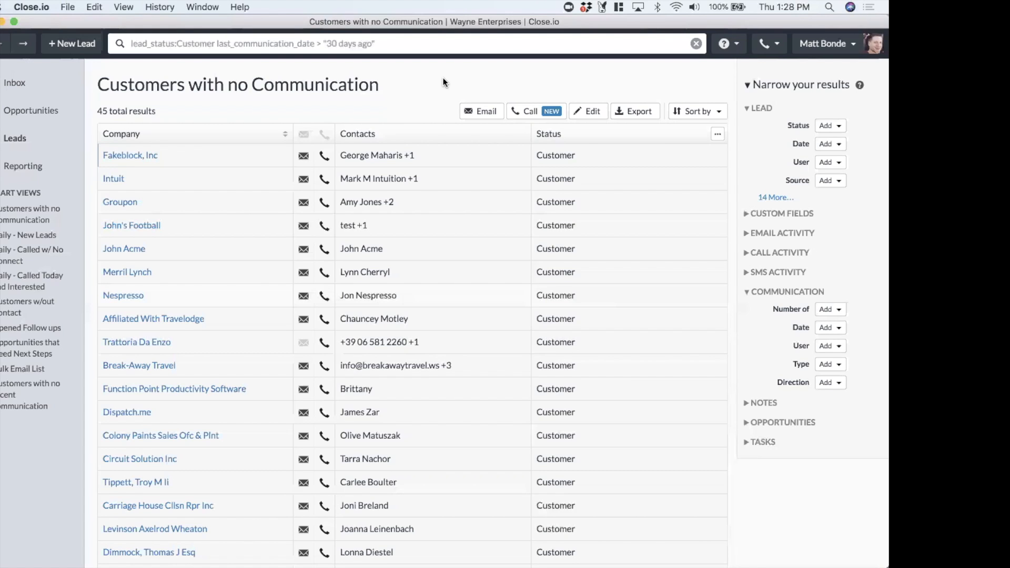
Open the Daily - New Leads smart view and start the power dialer on its leads
left_click(55, 246)
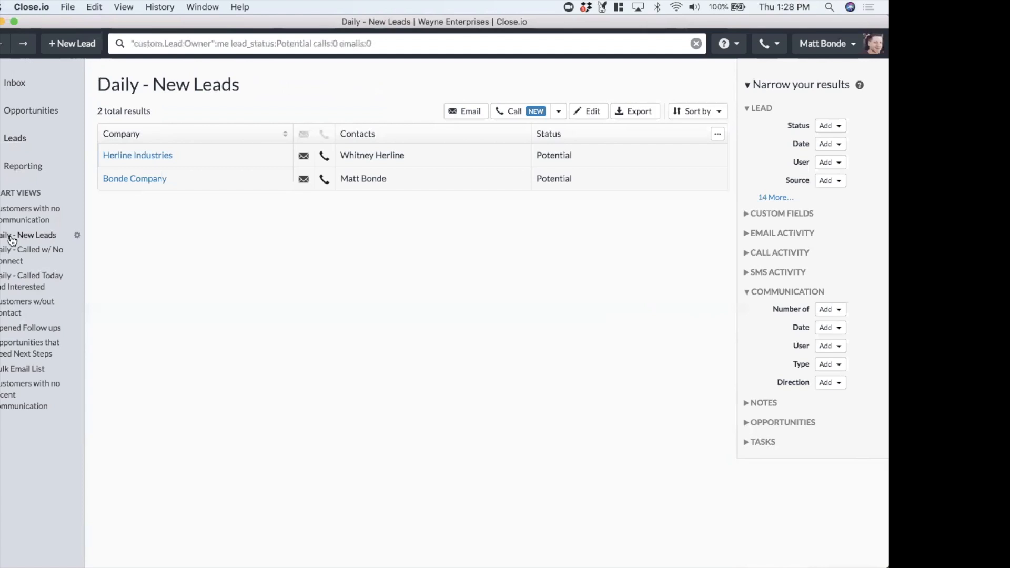
left_click(514, 112)
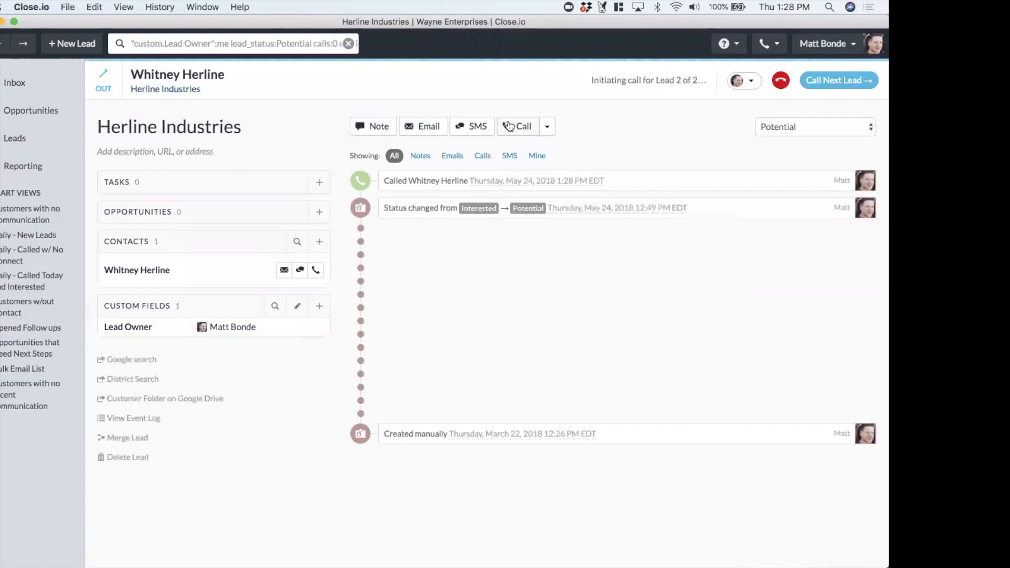
Paste the call notes into the current call's note, save it, and hang up the call
mouse_move(705, 171)
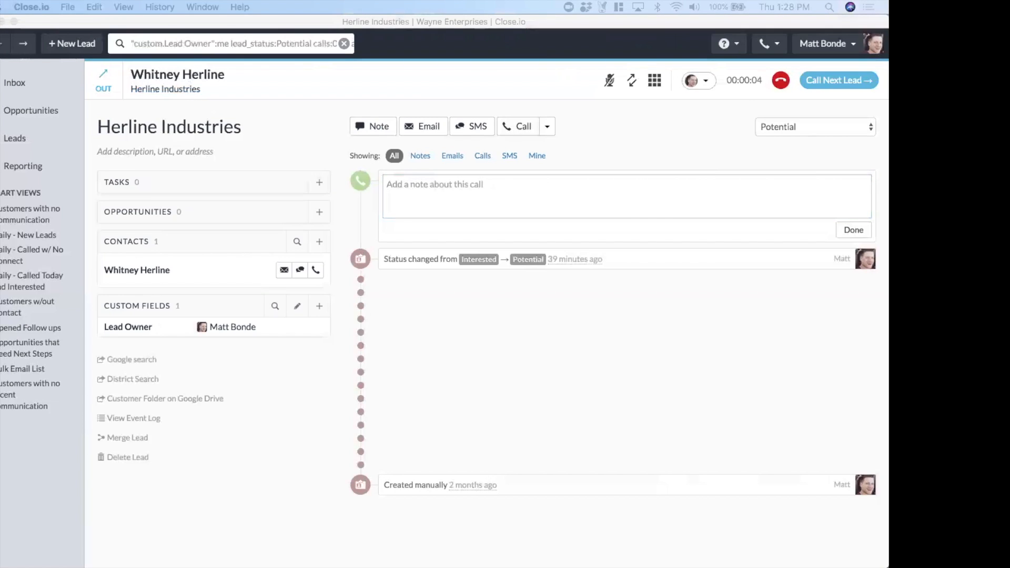
left_click(494, 198)
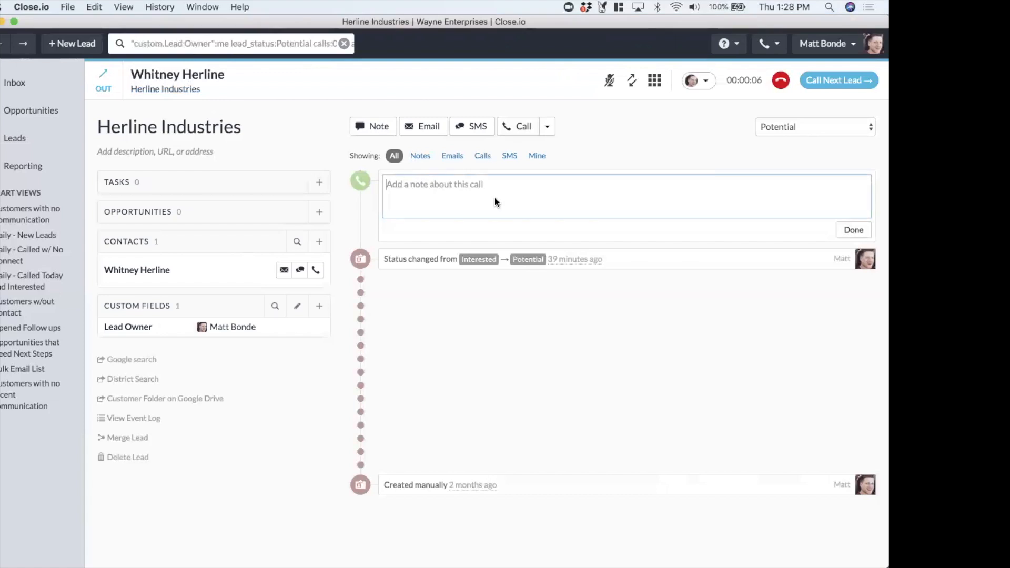
type("Called Whitney to discuss her interest in Close.io  - Team of 6 - 3 need calling capabilities - Interested in Power Dialer (showed a quick demo)")
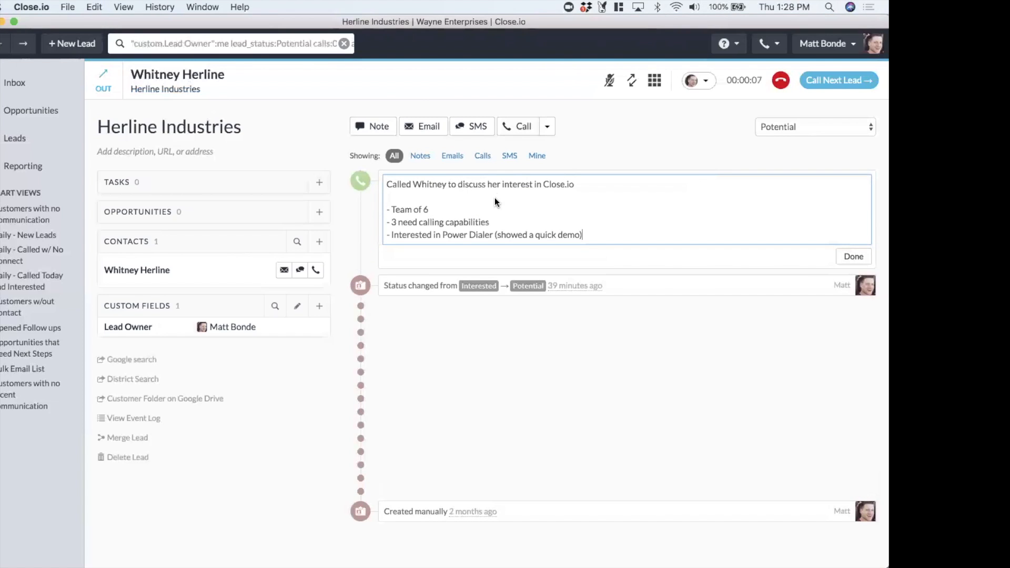
left_click(854, 257)
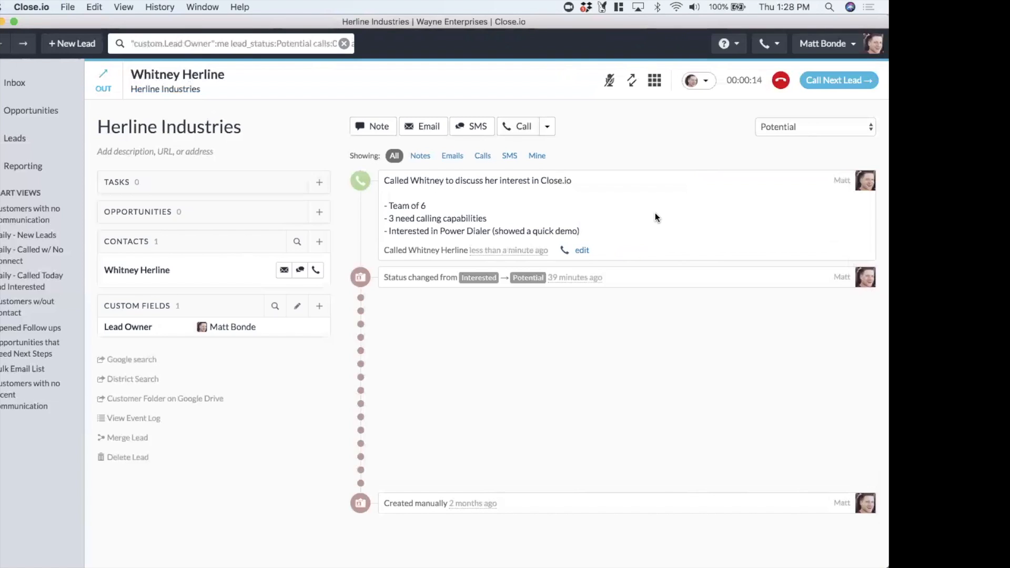
left_click(780, 84)
Add an opportunity with status Appointment Set, value $1000, estimated close 06/07/2018, and the lead's contact, then save it
left_click(317, 220)
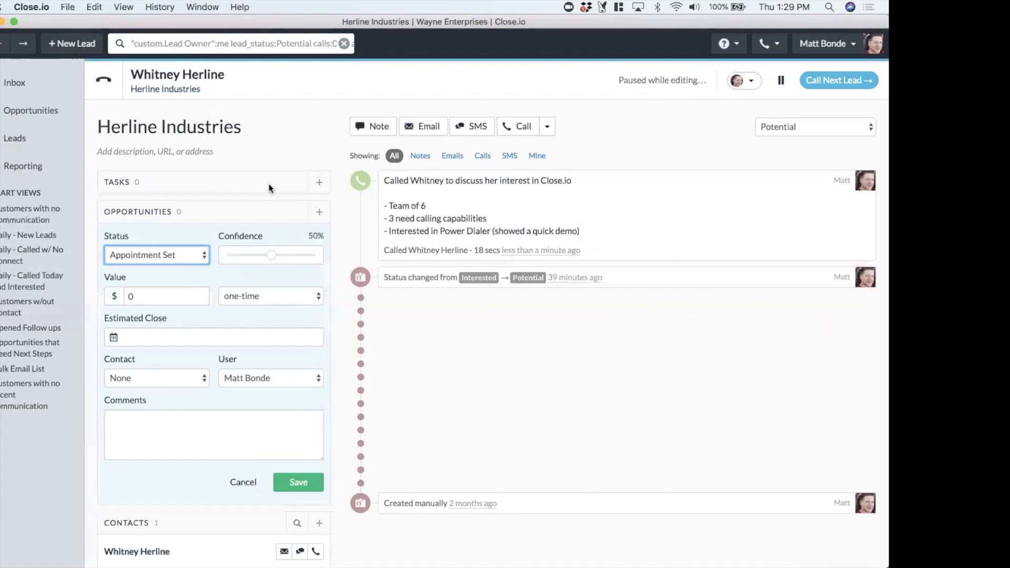
left_click(161, 256)
left_click(141, 256)
left_click(141, 256)
left_click(141, 257)
left_click(154, 303)
key("BackSpace")
type("1000")
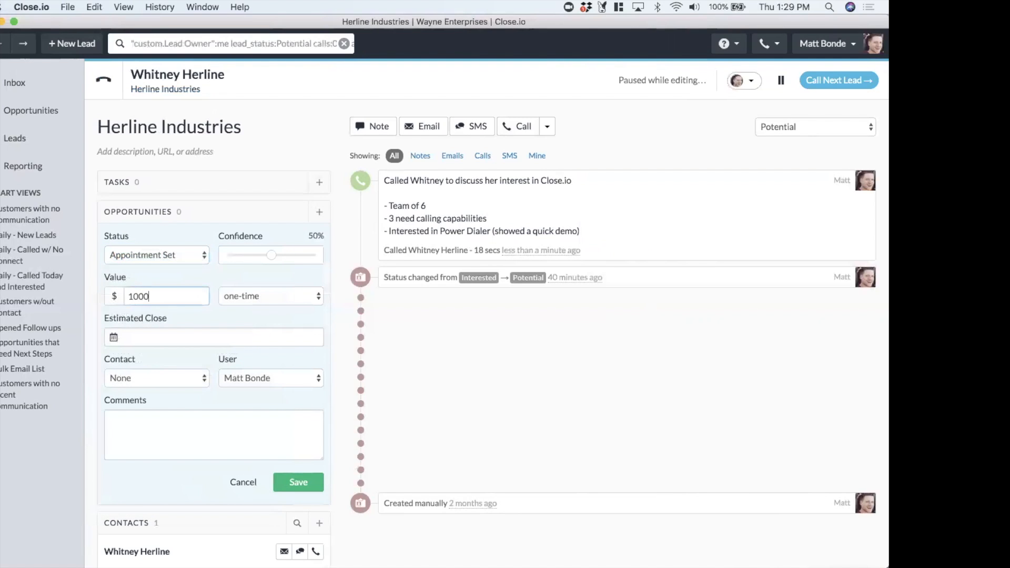
left_click(174, 334)
left_click(186, 316)
left_click(179, 377)
left_click(173, 390)
left_click(221, 418)
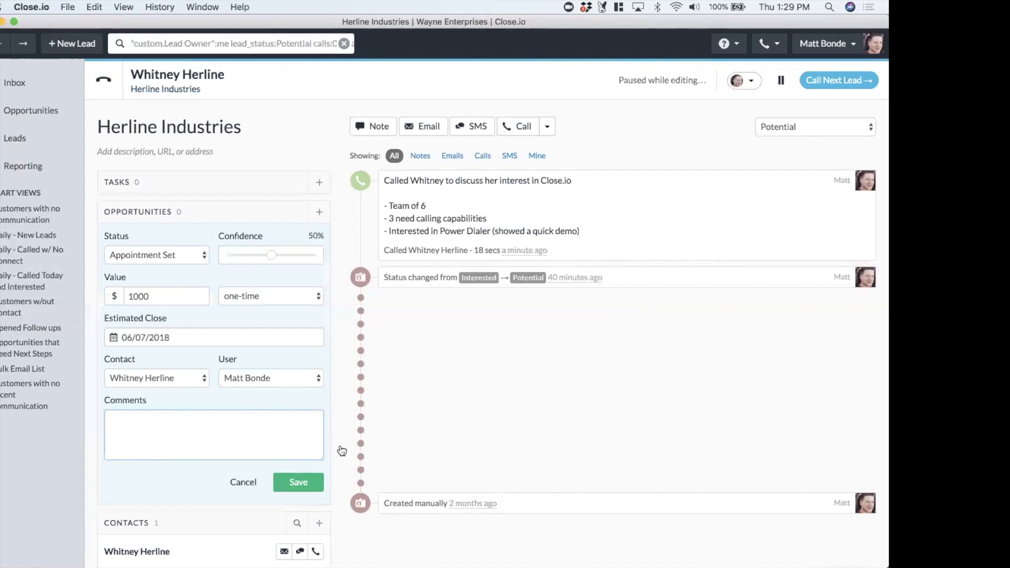
left_click(298, 482)
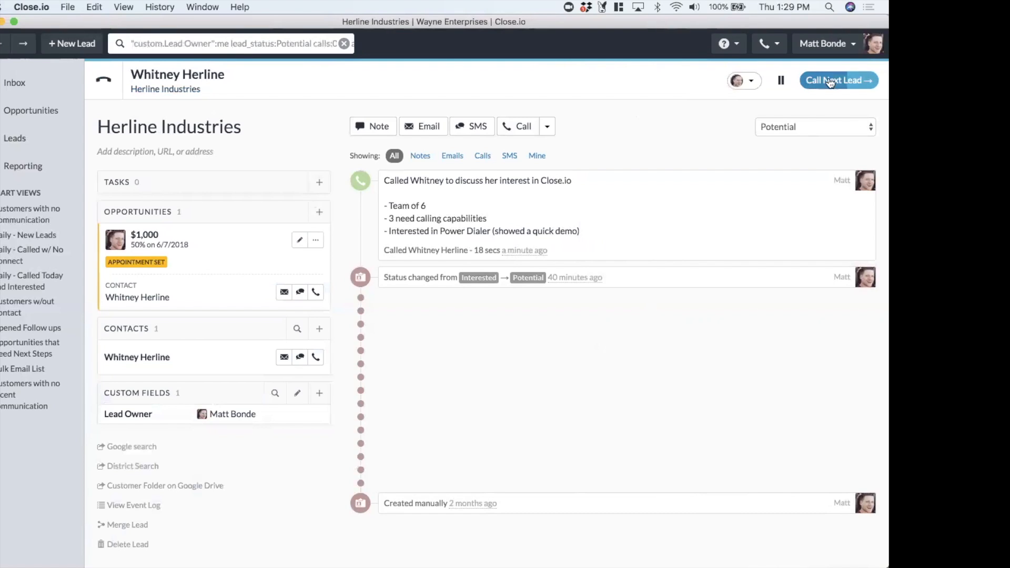
Pause the dialer and select the shareable dialer session link in the dialer settings
left_click(780, 80)
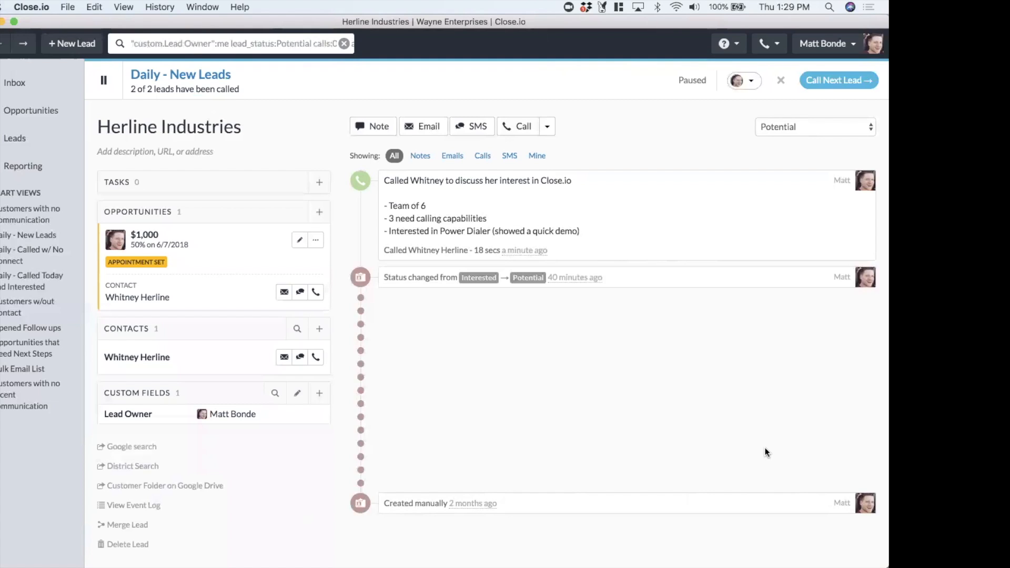
left_click(745, 83)
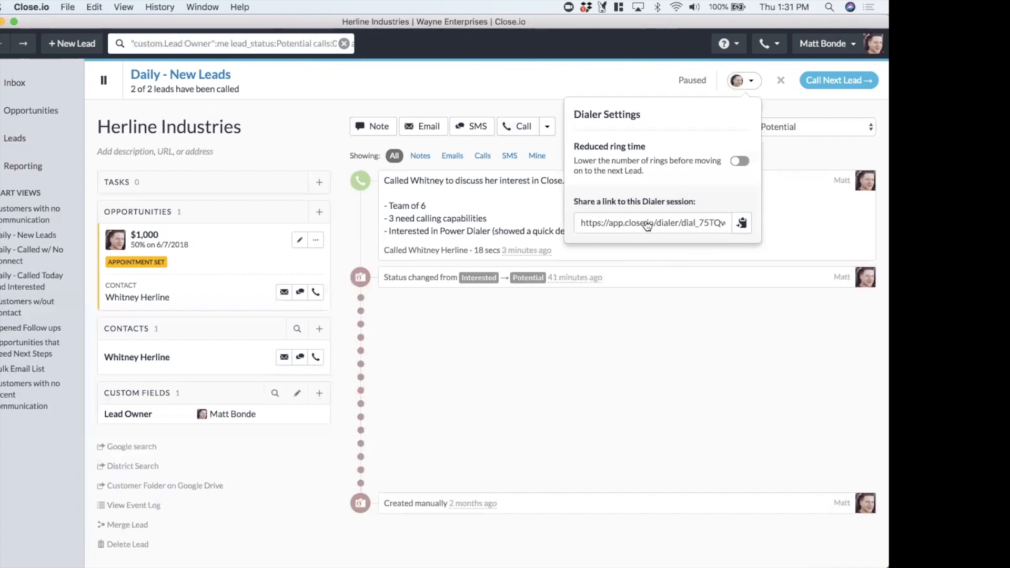
left_click(647, 226)
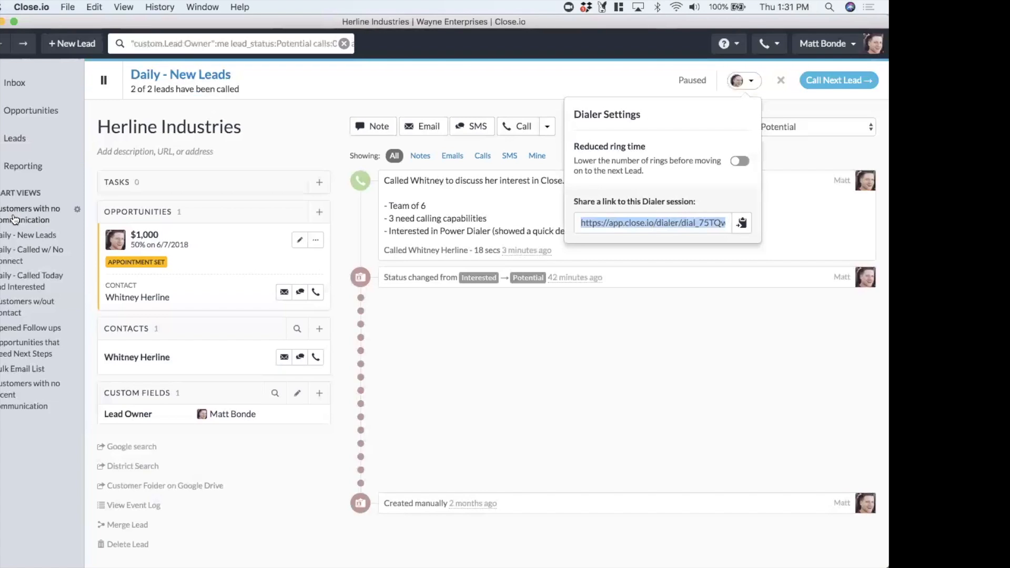
left_click(351, 129)
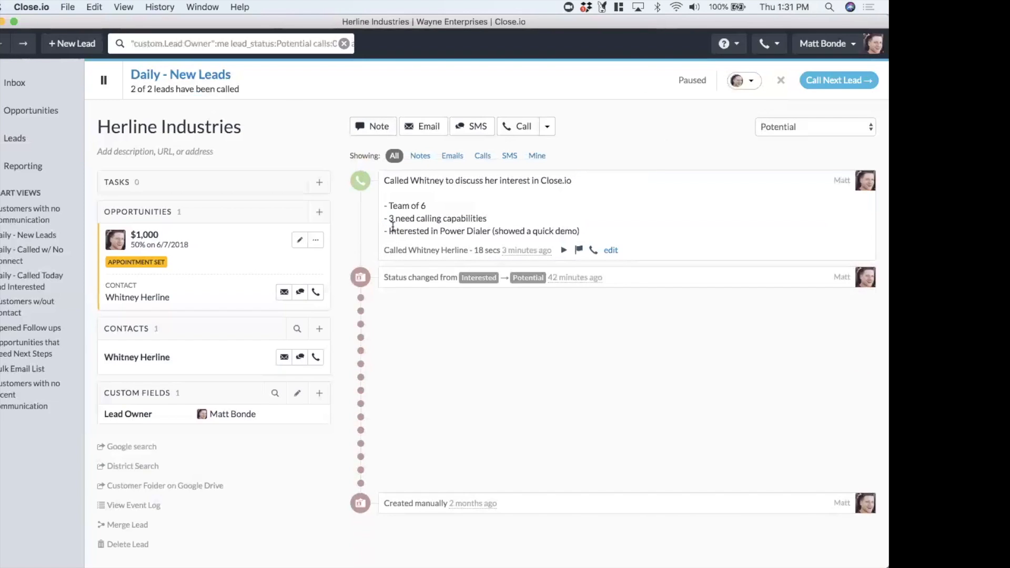
Start the dialer over on the smart view's leads, then hang up and pause the call to Bonde Company
left_click(810, 84)
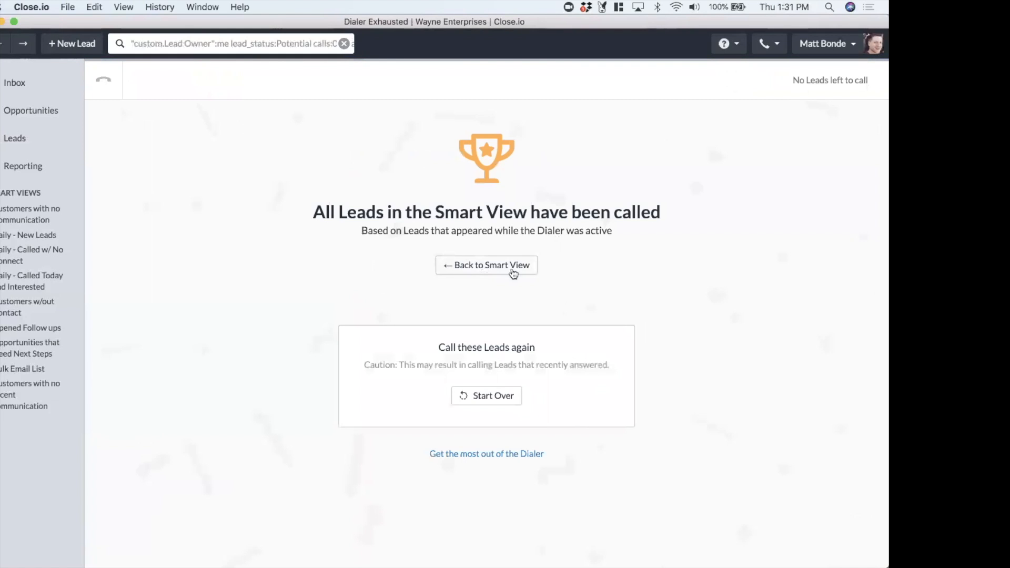
left_click(475, 396)
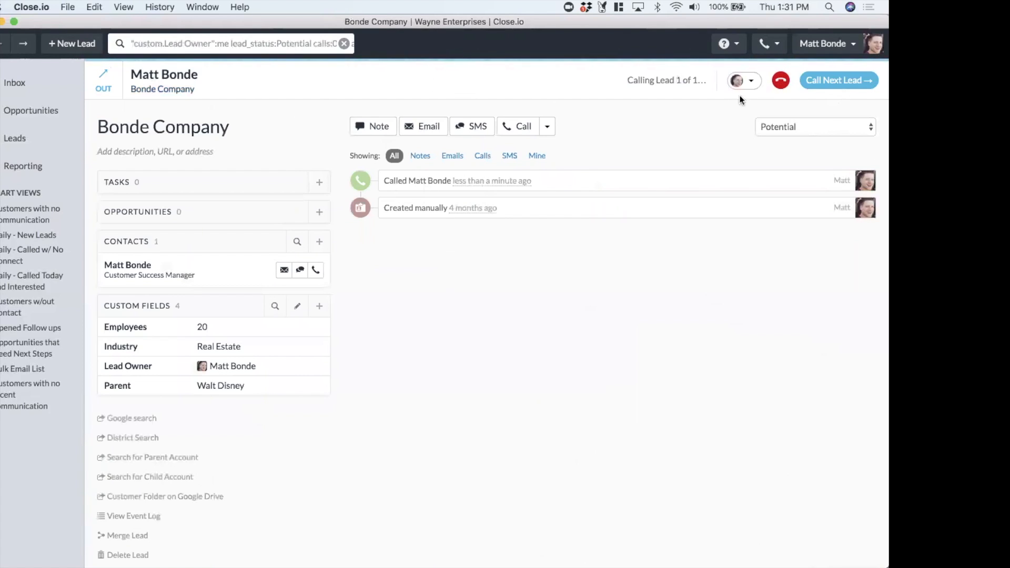
left_click(779, 82)
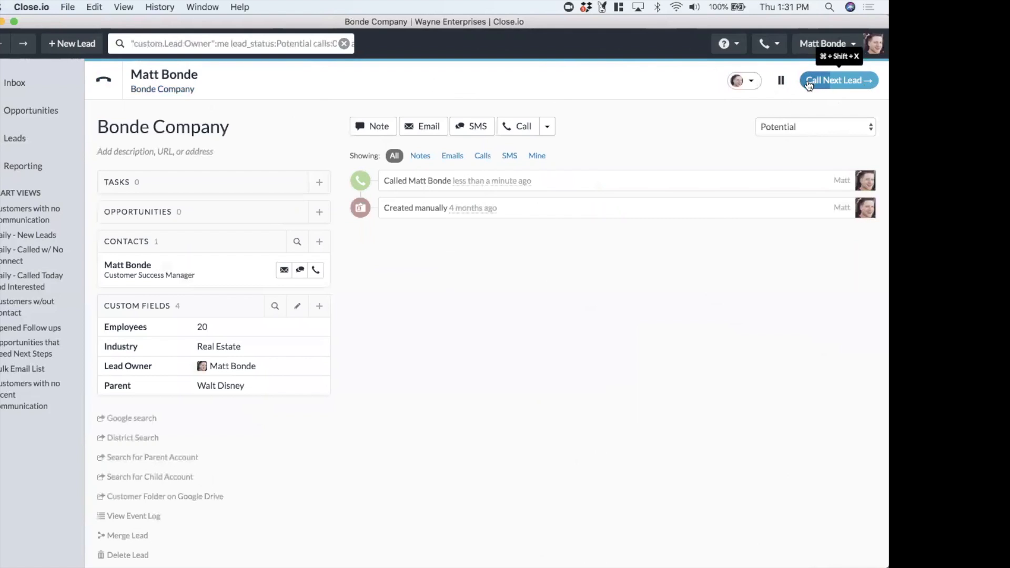
left_click(780, 82)
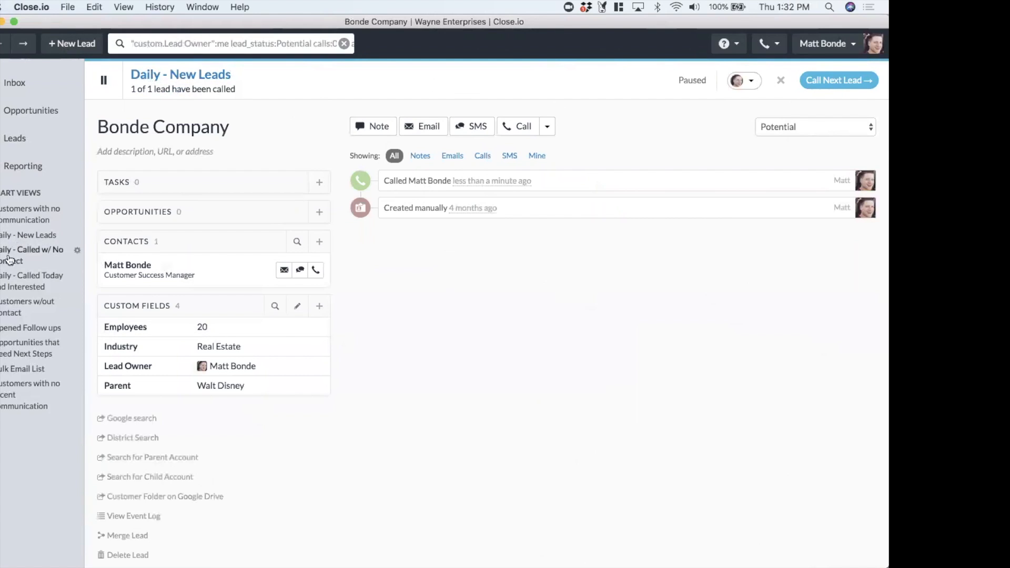
Search all leads for the contact's first name
left_click(225, 44)
type("WHITEN")
key("BackSpace")
key("BackSpace")
type("MORES")
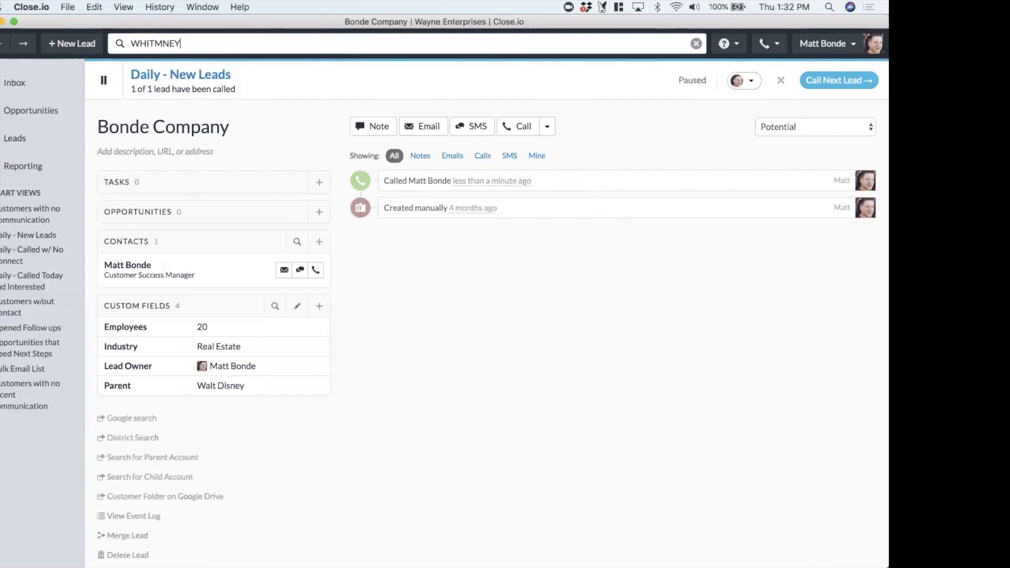
key("BackSpace")
key("BackSpace")
key("BackSpace")
key("BackSpace")
key("BackSpace")
type("NEY")
key("Return")
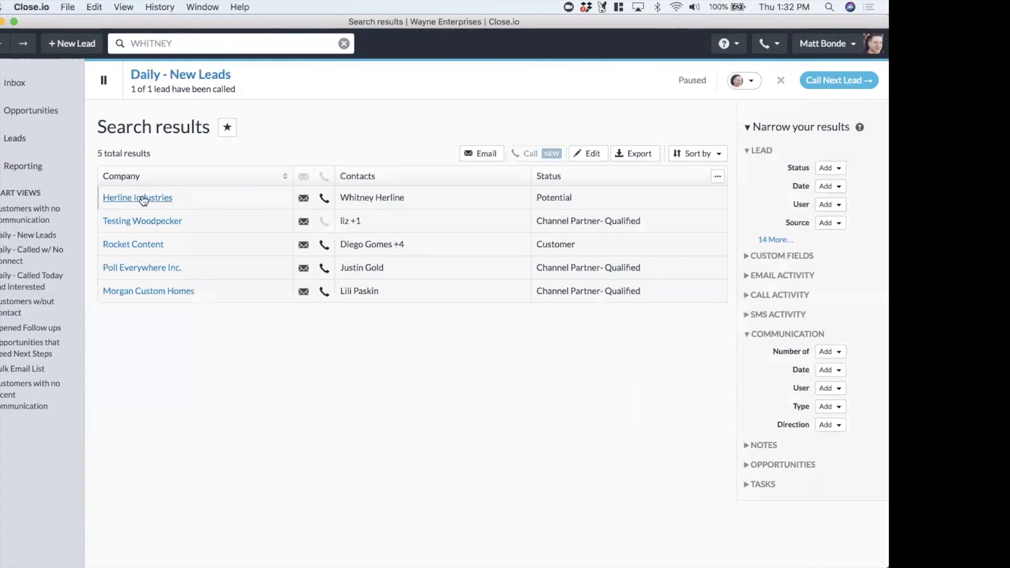
Open the Herline Industries lead and set its lead status to Interested
left_click(139, 196)
left_click(786, 130)
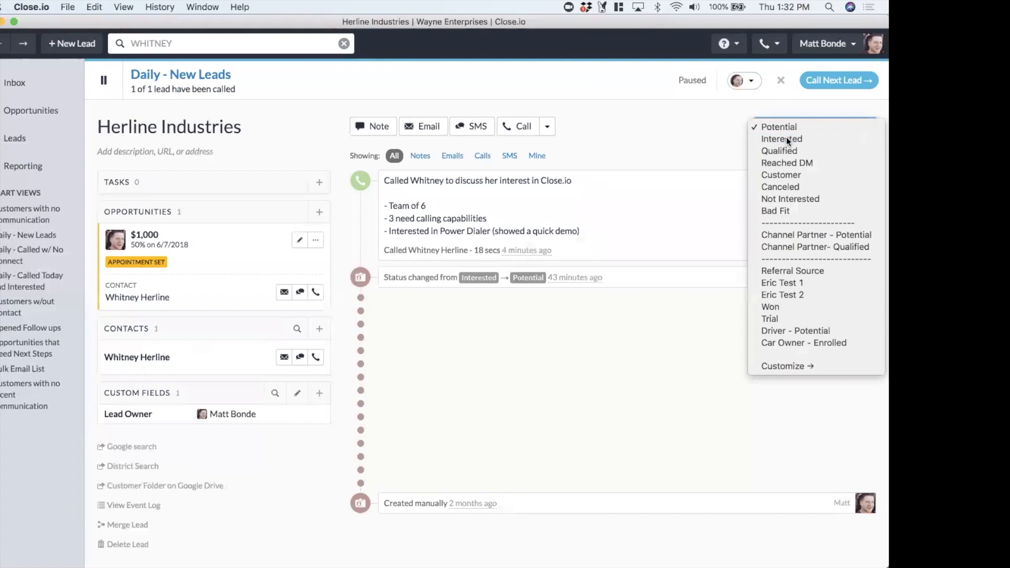
left_click(788, 138)
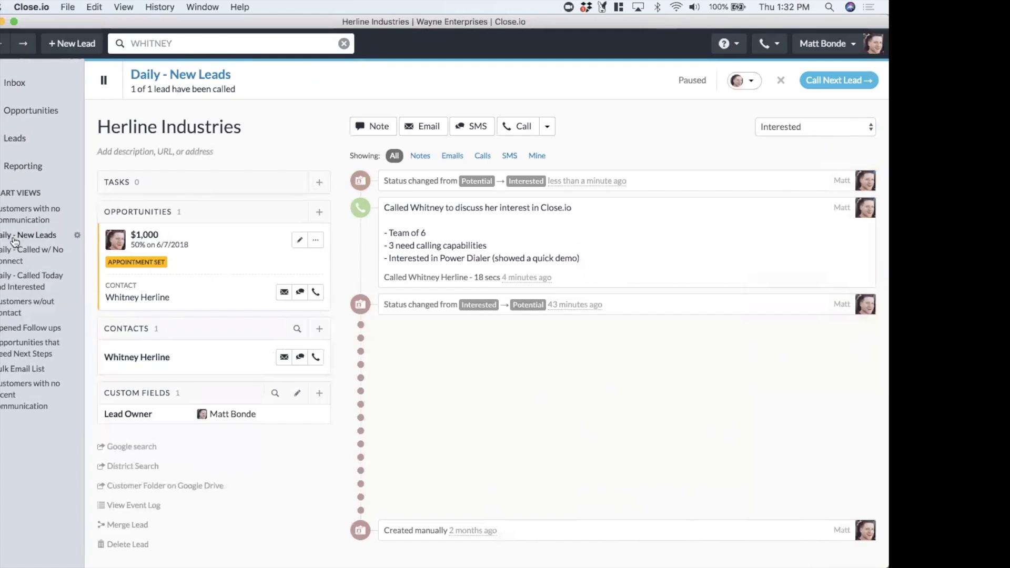
Close the paused dialer and check the Daily - Called Today and Interested view, returning to Daily - Called w/ No Connect
left_click(16, 263)
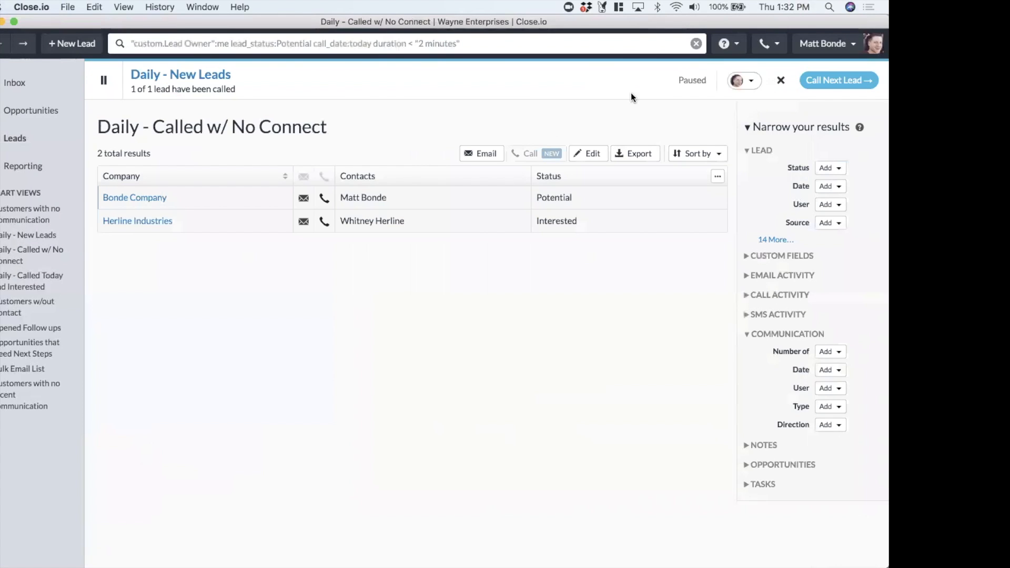
left_click(780, 80)
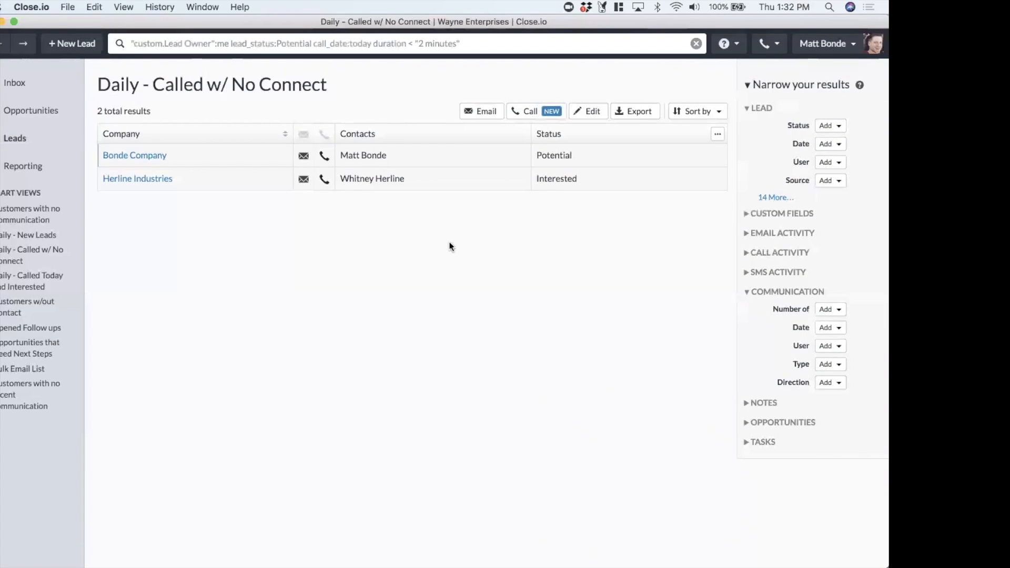
left_click(12, 256)
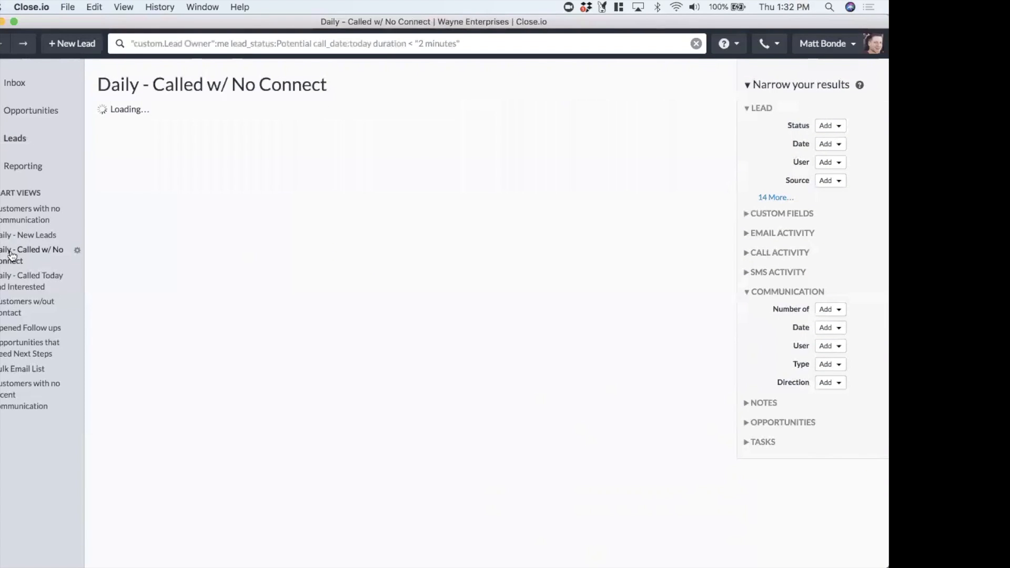
left_click(11, 256)
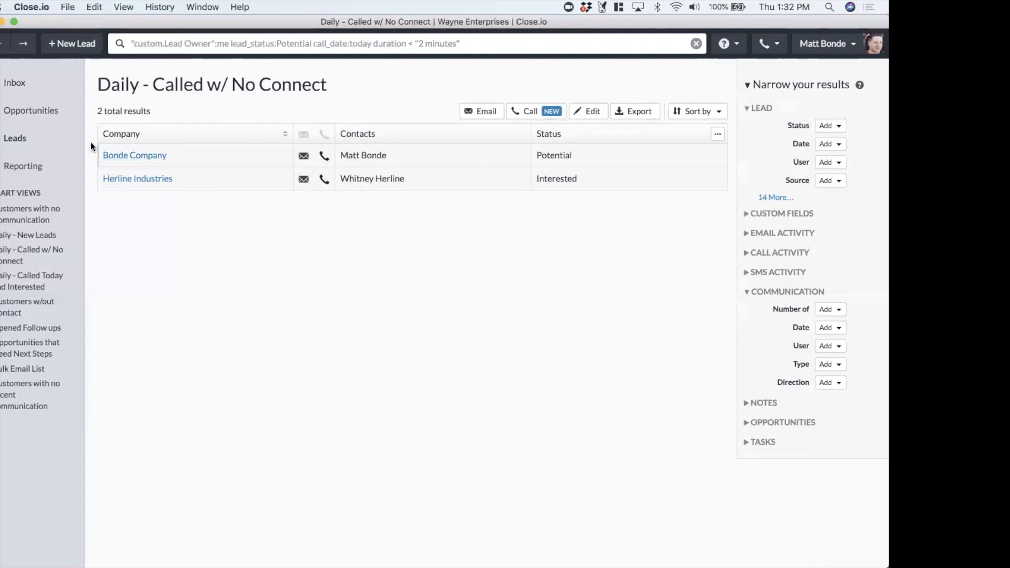
left_click(21, 280)
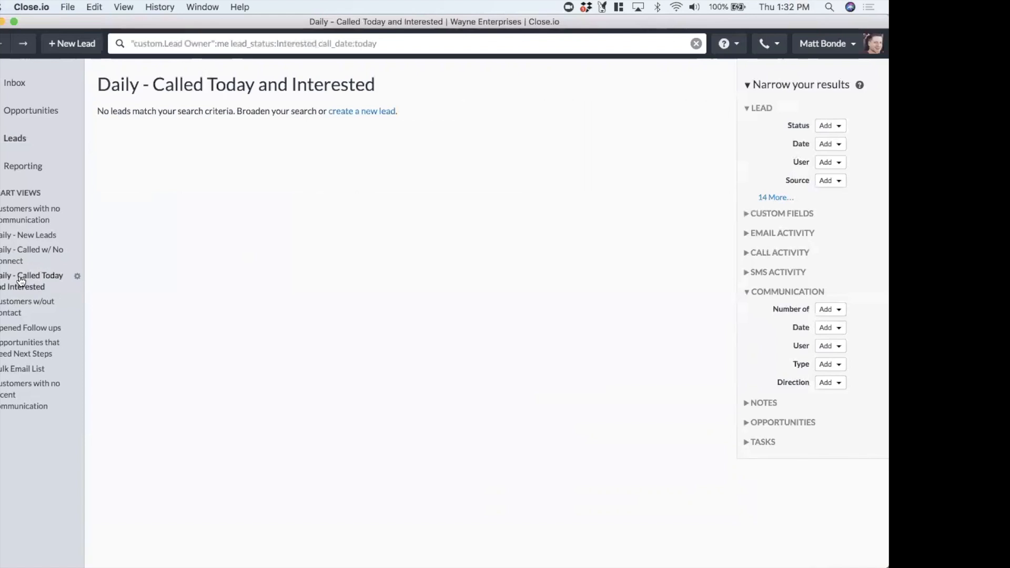
left_click(13, 256)
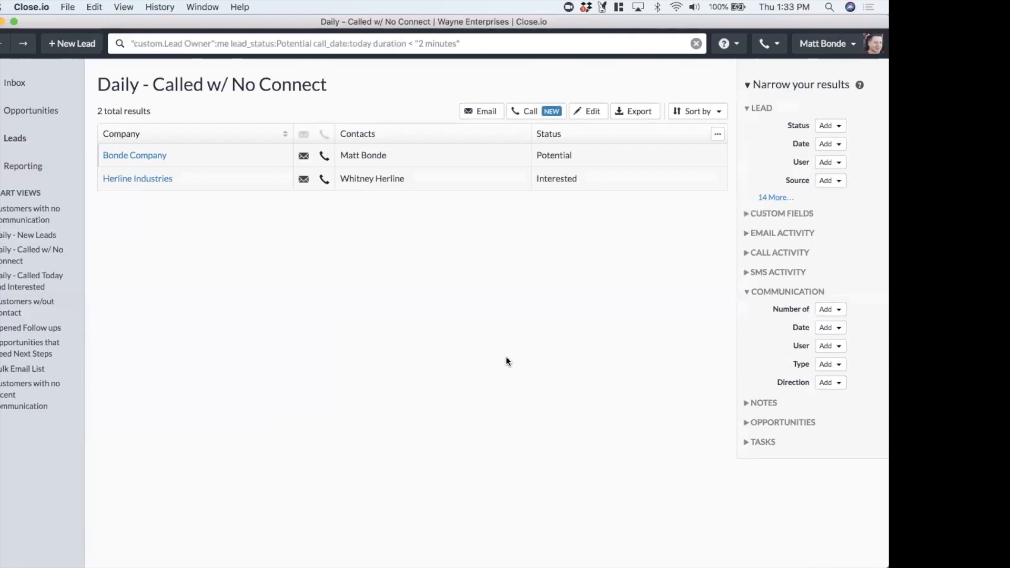
Send a bulk email to the Daily - Called w/ No Connect leads using the Intro template, only the first contact
left_click(476, 112)
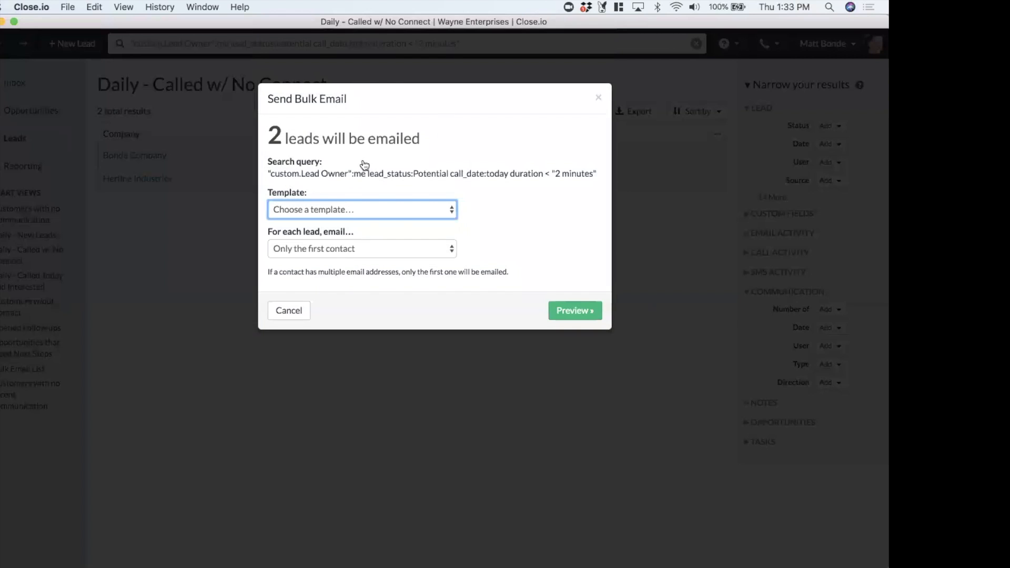
left_click(379, 211)
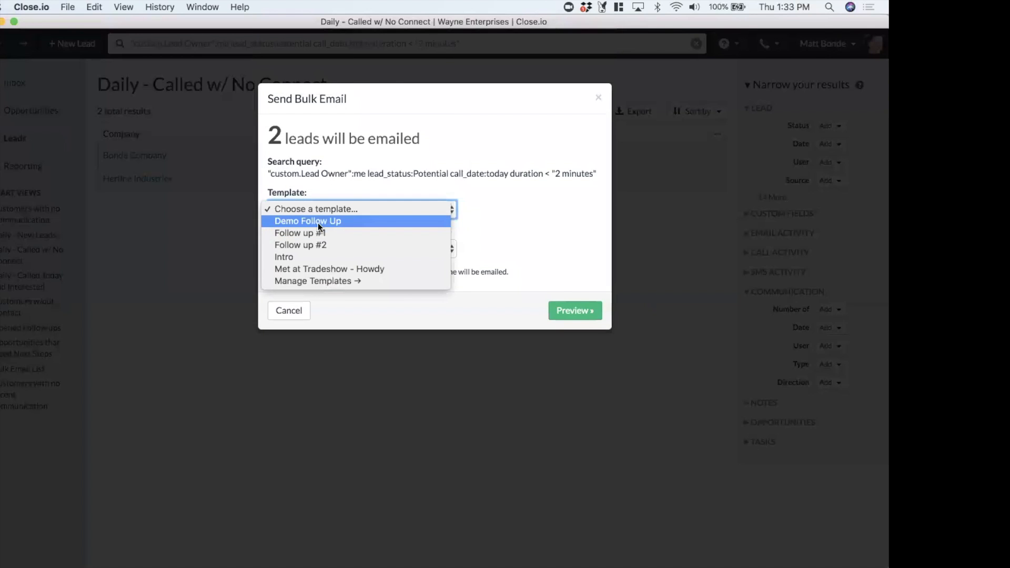
left_click(309, 260)
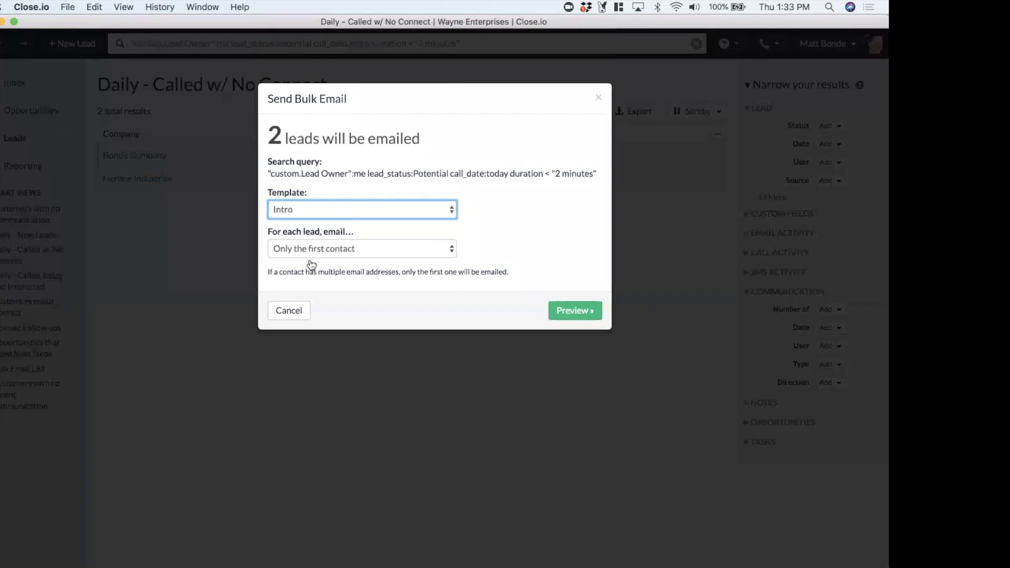
left_click(315, 254)
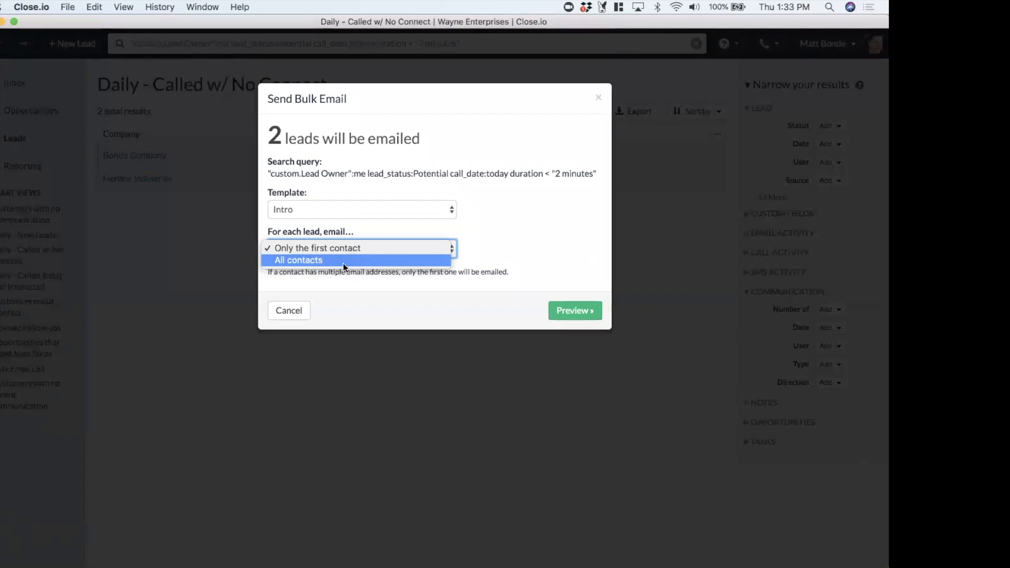
left_click(319, 247)
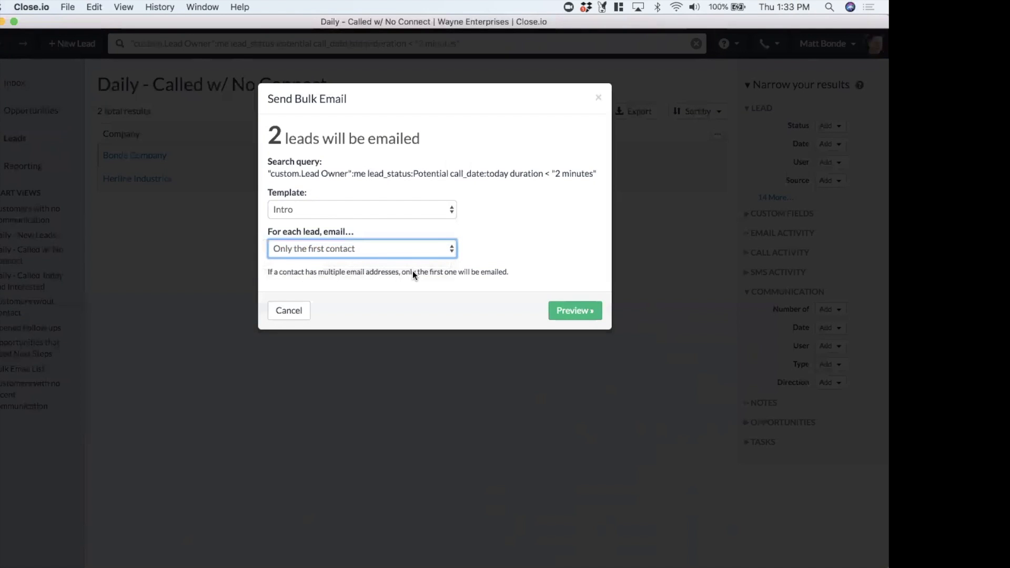
left_click(564, 313)
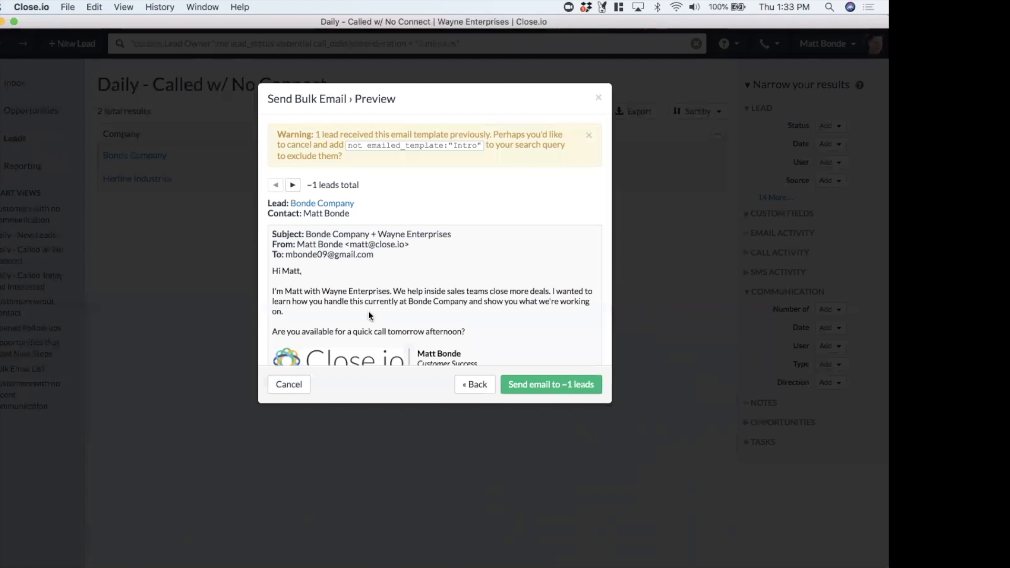
scroll(472, 257, "down", 3)
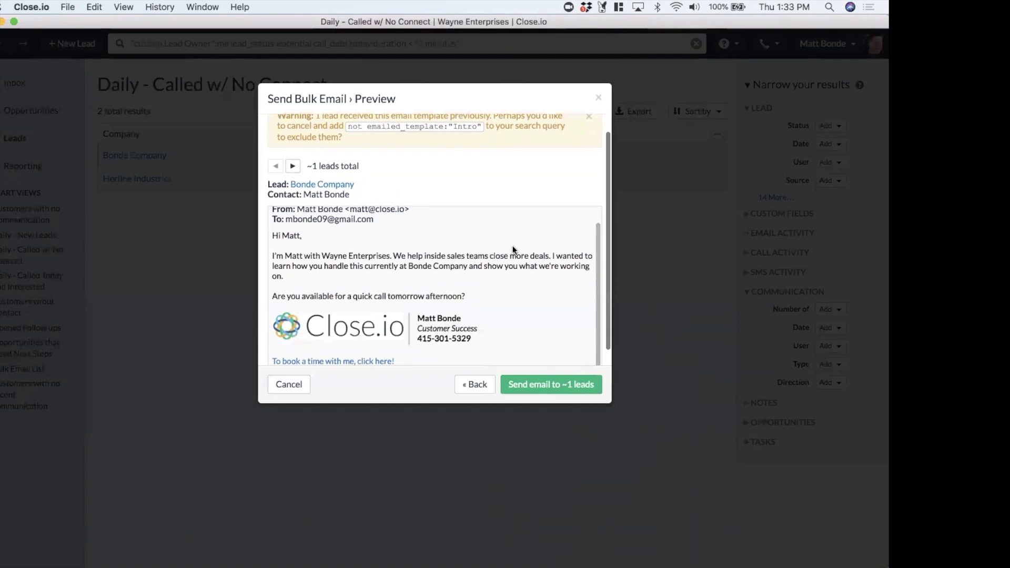
scroll(514, 251, "up", 3)
scroll(483, 197, "down", 3)
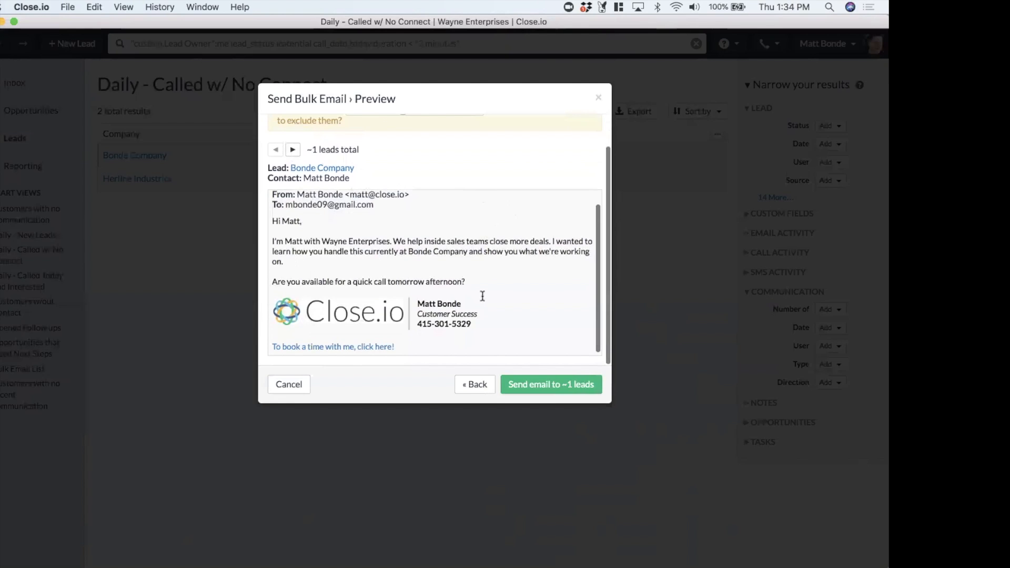
scroll(480, 295, "up", 3)
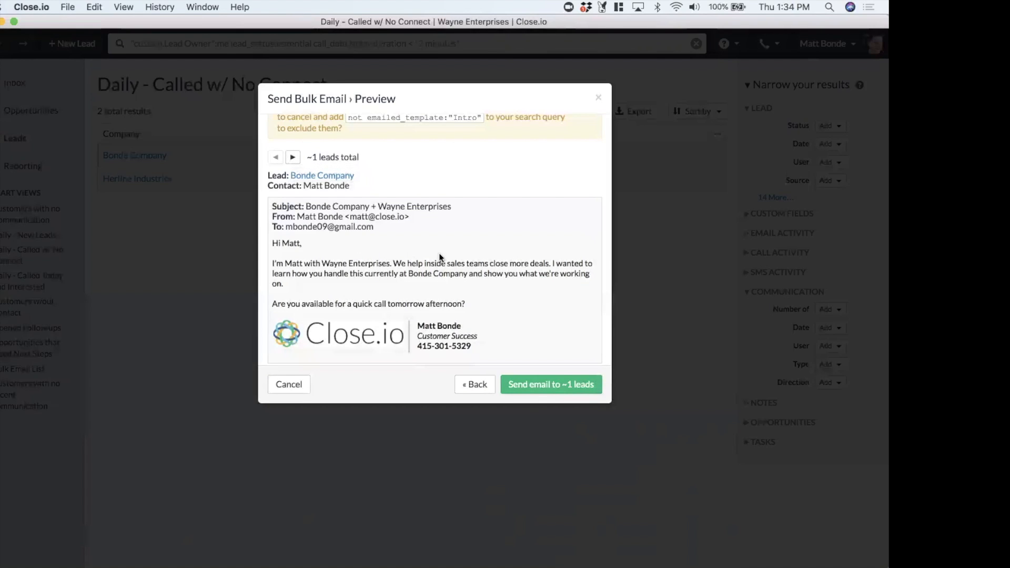
left_click(537, 387)
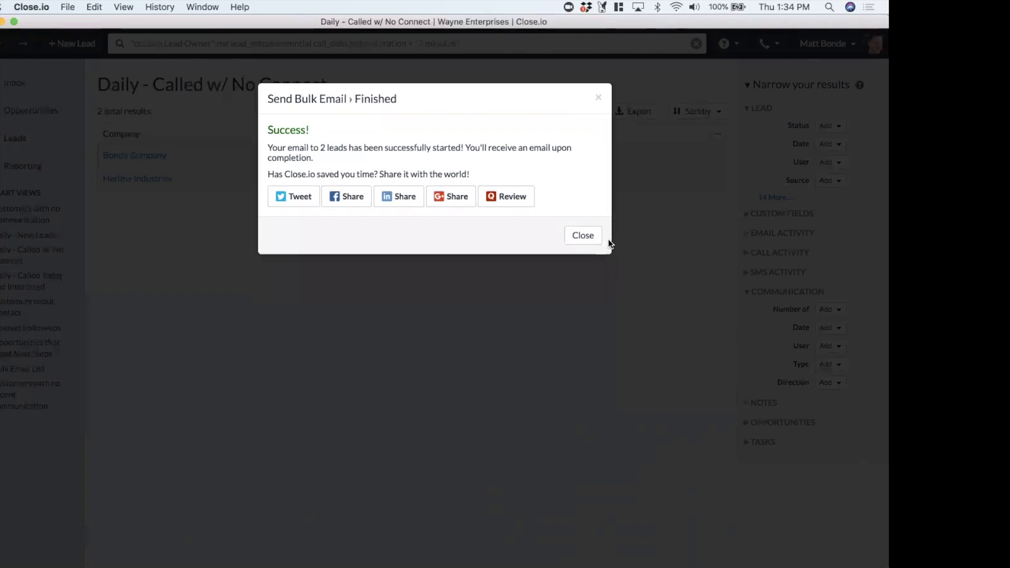
left_click(582, 235)
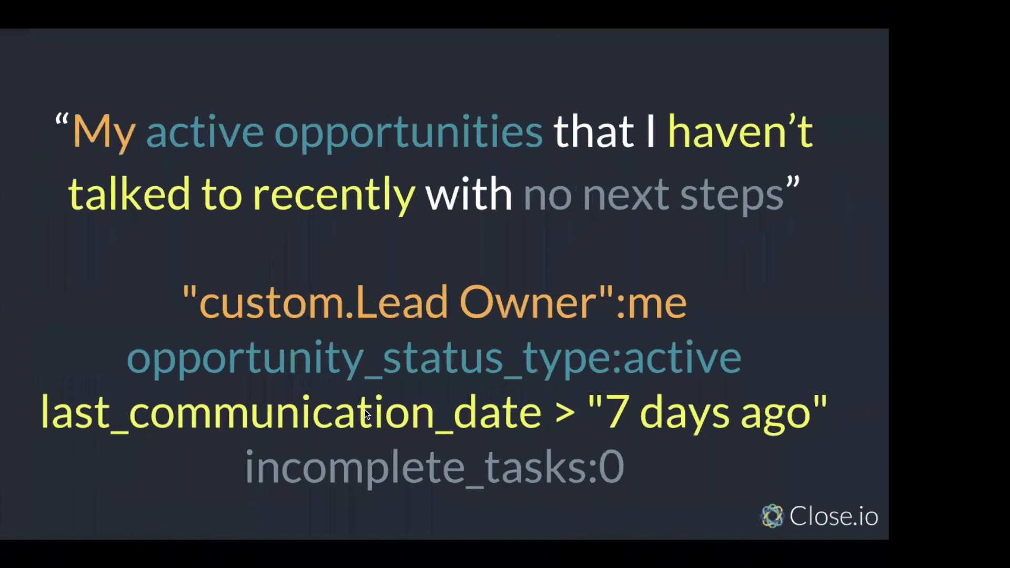
key("Right")
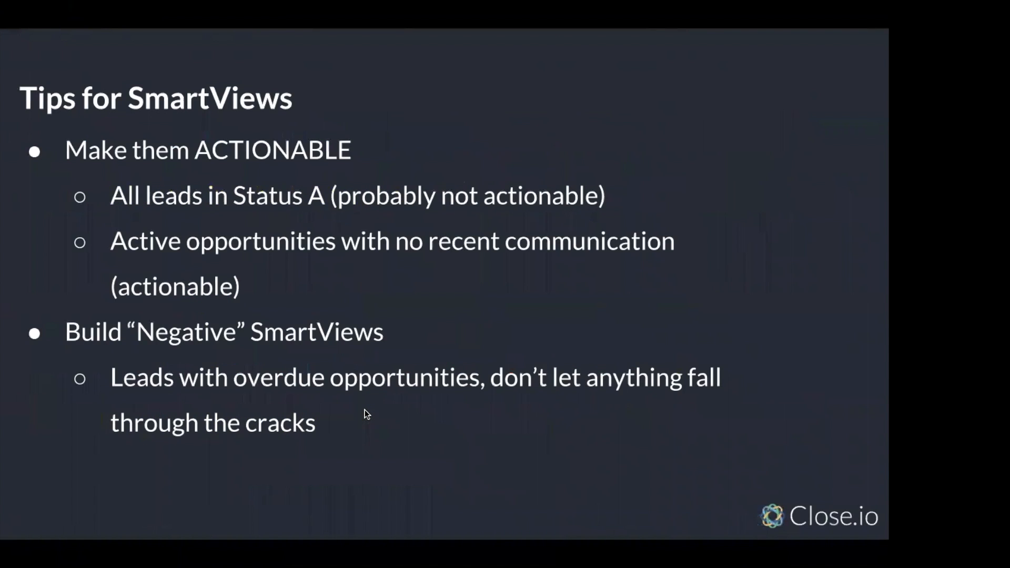